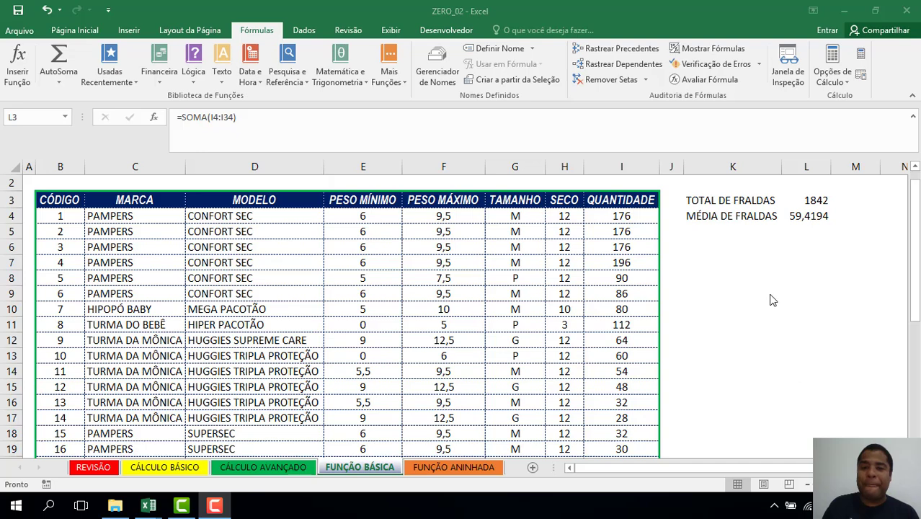
# Enter the header TAMANHO in K6 and QUANTIDADE in L6.
pyautogui.click(704, 235)
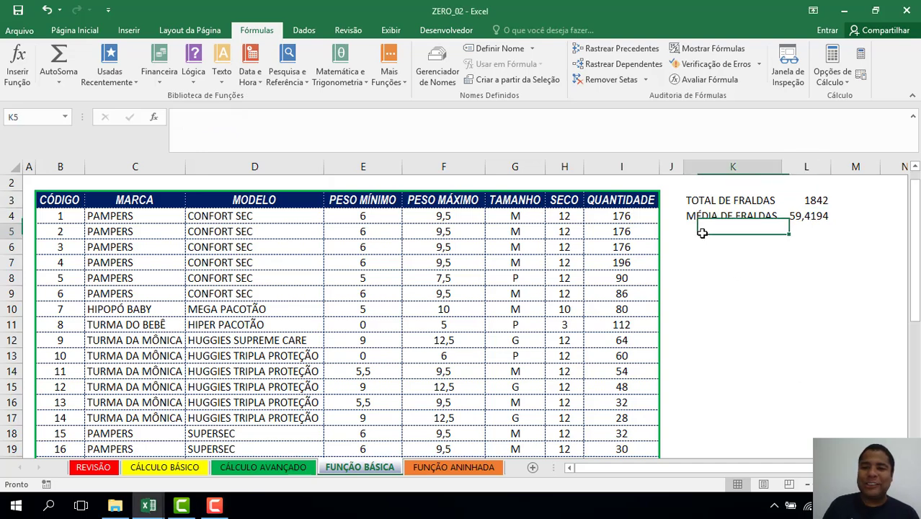
pyautogui.click(701, 252)
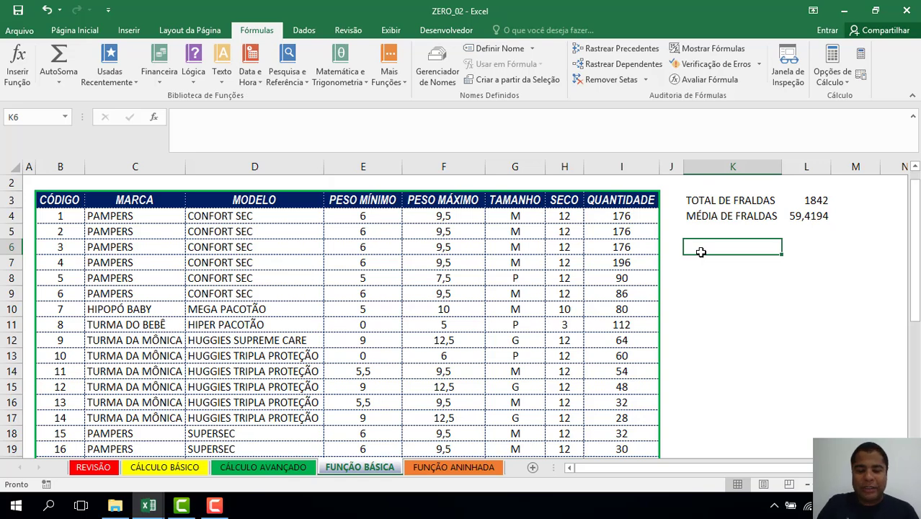
pyautogui.write('Q')
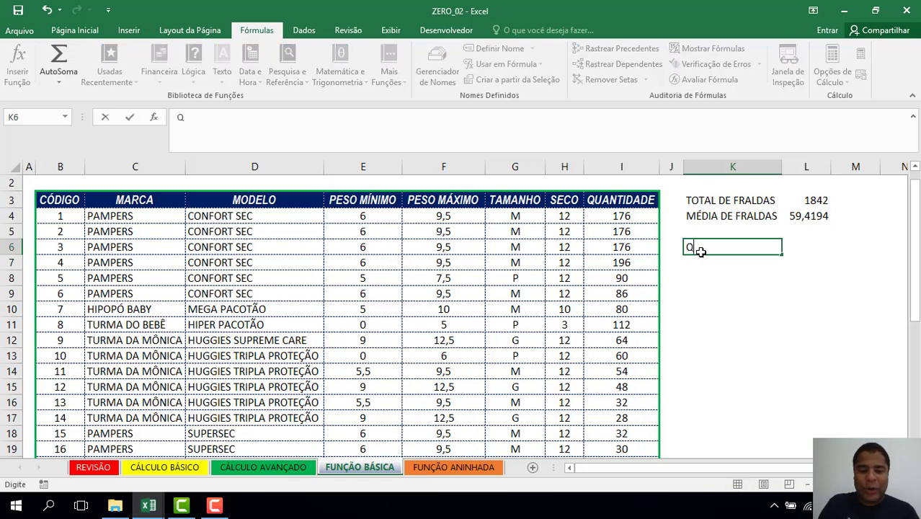
pyautogui.write('UANTI')
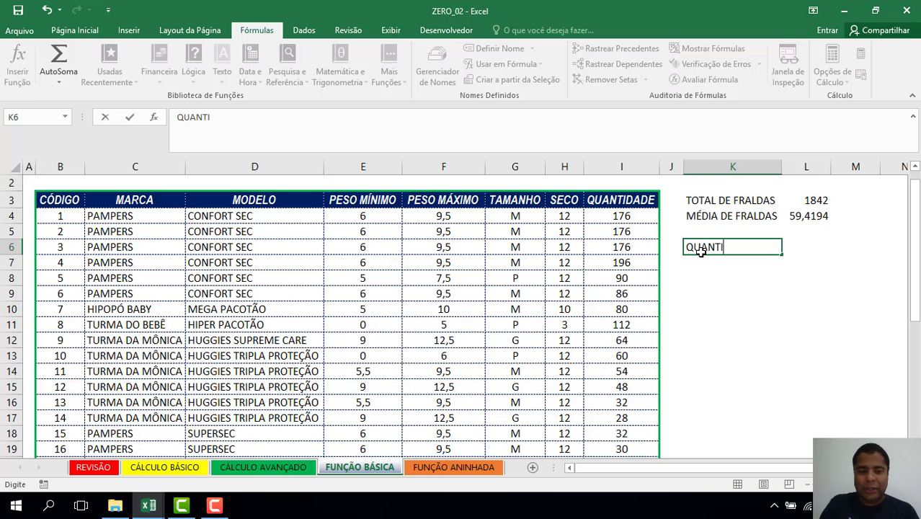
pyautogui.press('Escape')
pyautogui.write('TAMA')
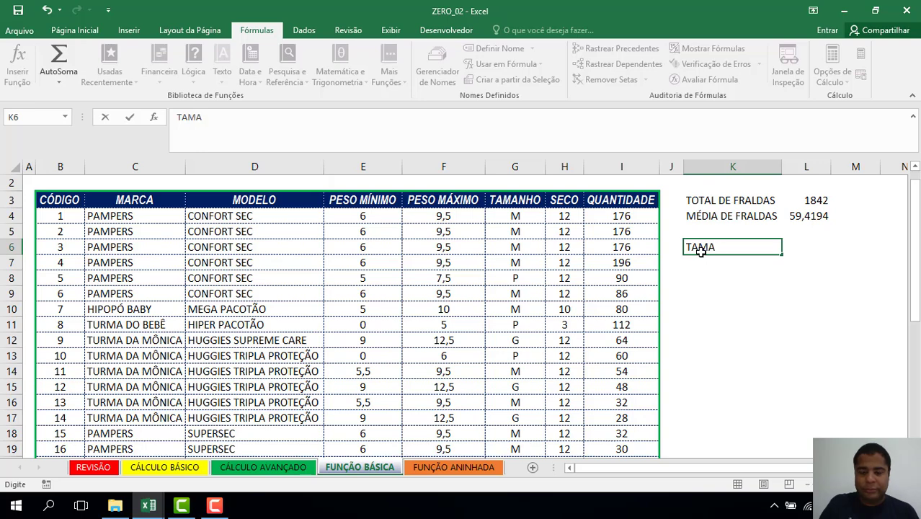
pyautogui.write('NHO')
pyautogui.press('Tab')
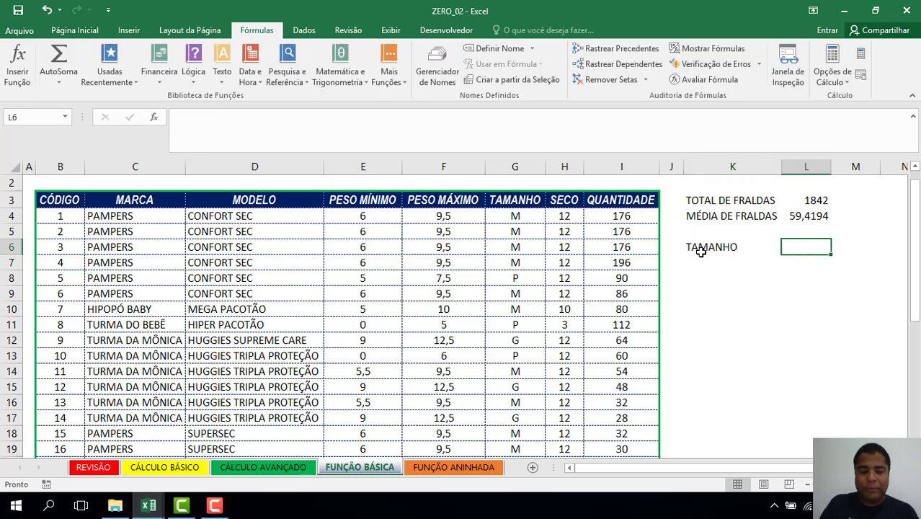
pyautogui.write('QUAN')
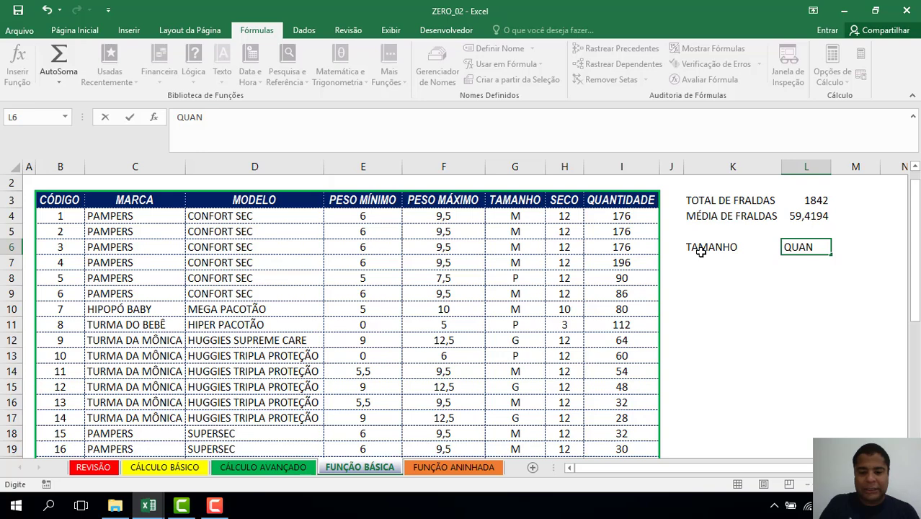
pyautogui.write('TIDADE')
pyautogui.press('Return')
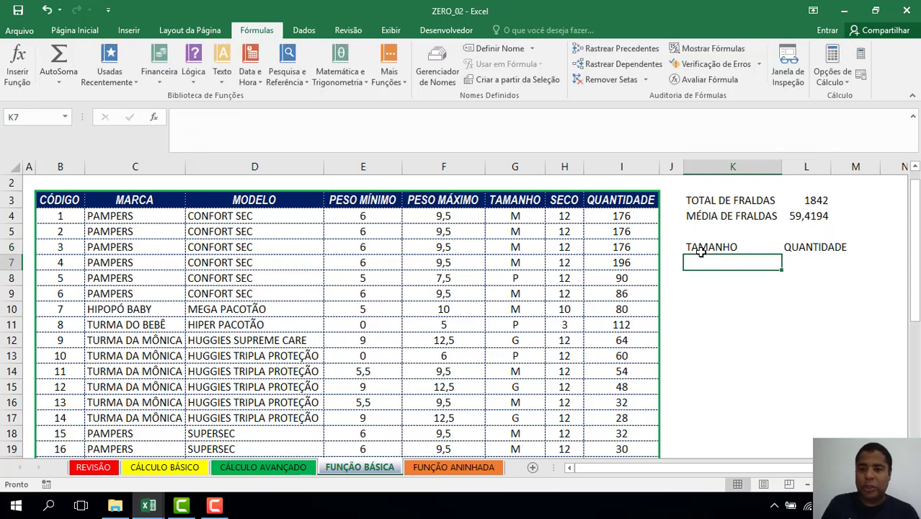
# Autofit column L and enter RN in K7 after a false start.
pyautogui.doubleClick(830, 167)
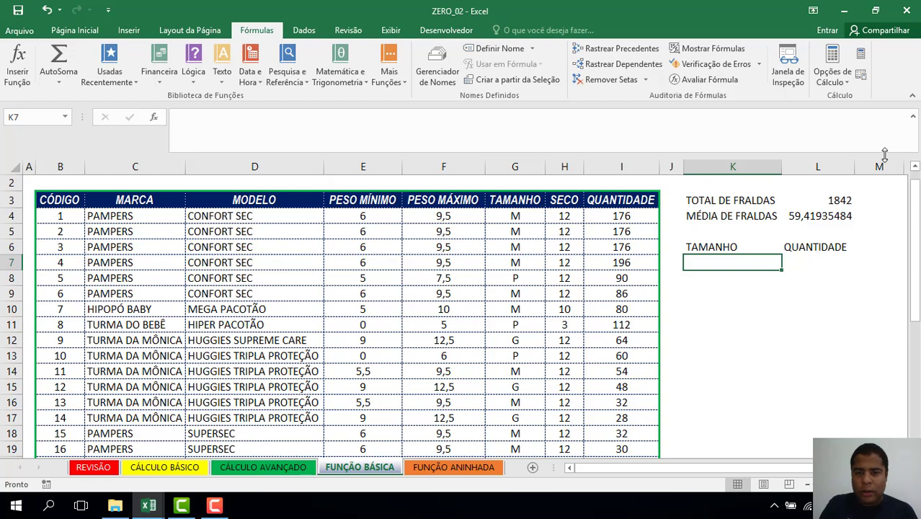
pyautogui.write('P')
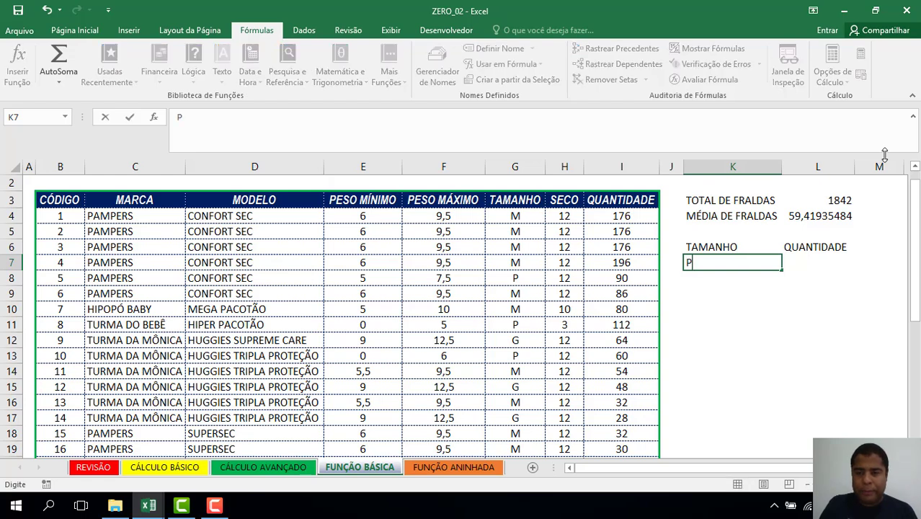
pyautogui.press('Return')
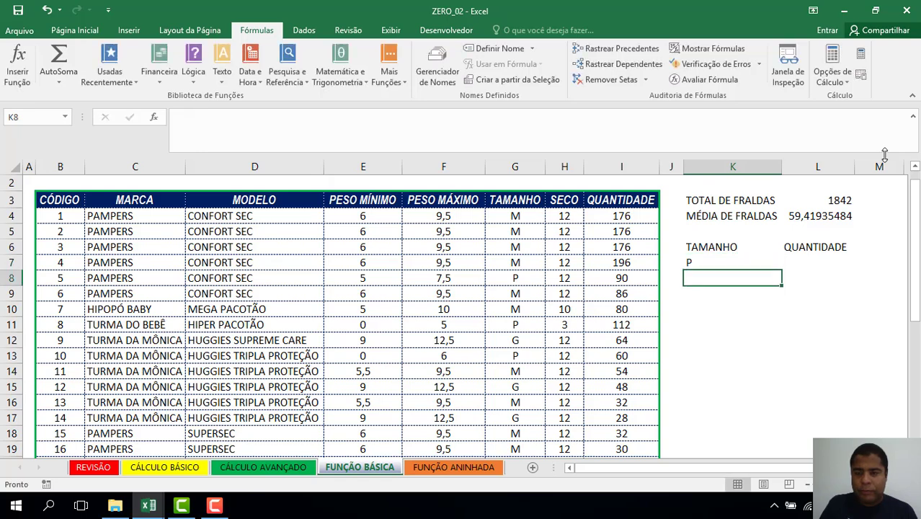
pyautogui.write('M')
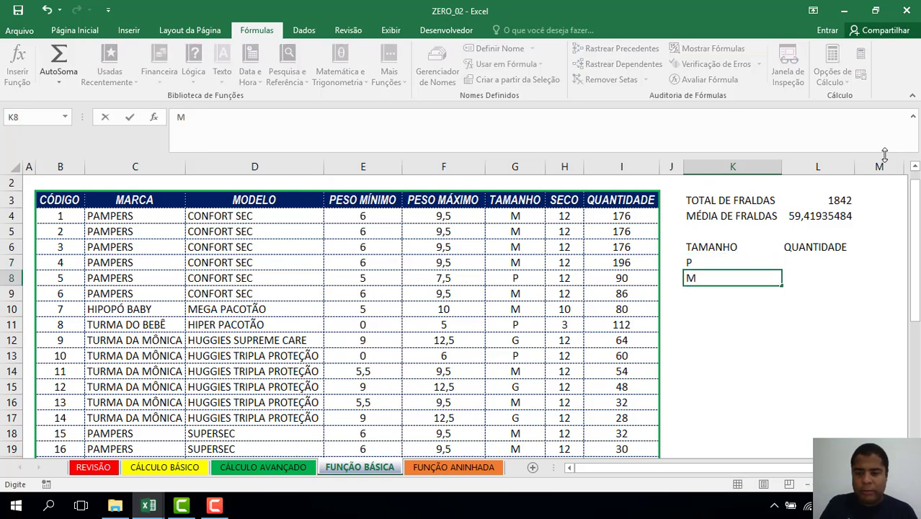
pyautogui.press('Return')
pyautogui.press('Up')
pyautogui.press('Up')
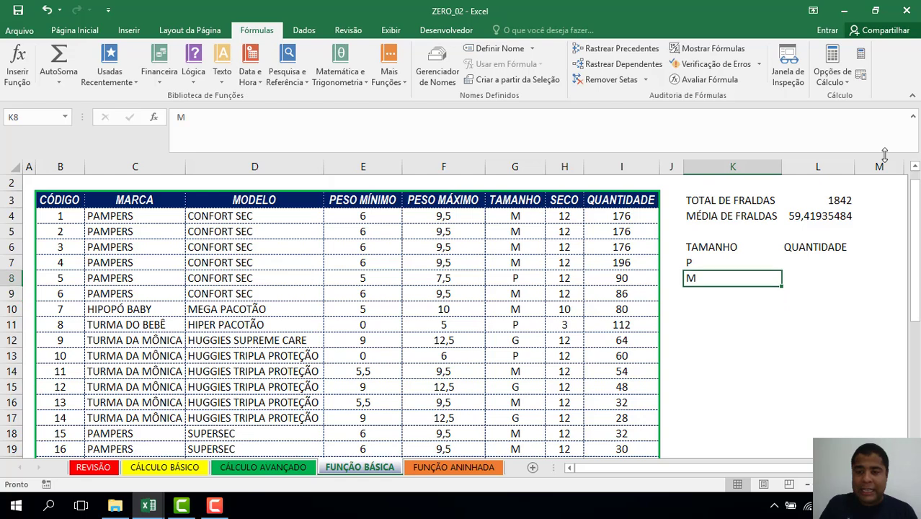
pyautogui.write('RN')
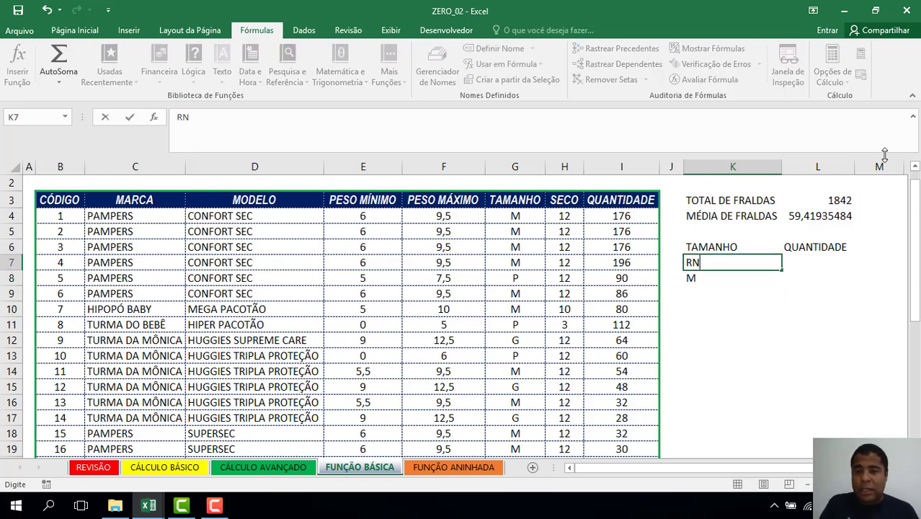
pyautogui.press('Return')
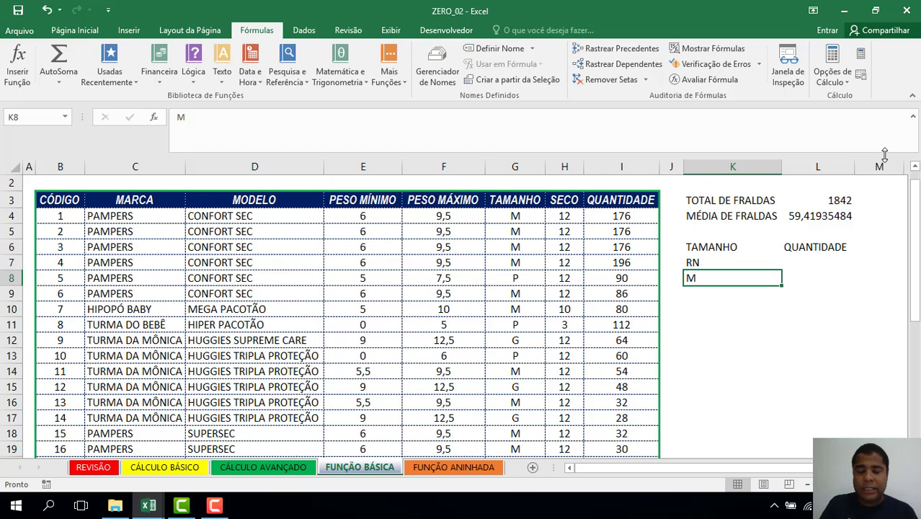
# Enter P, M and G in K8 to K10, then select the two header cells.
pyautogui.write('P')
pyautogui.press('Return')
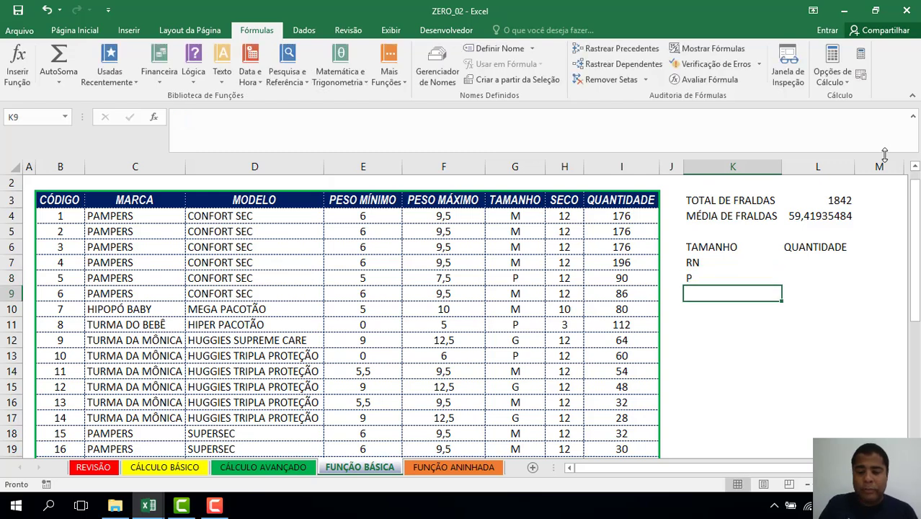
pyautogui.write('M')
pyautogui.press('Return')
pyautogui.write('G')
pyautogui.press('Return')
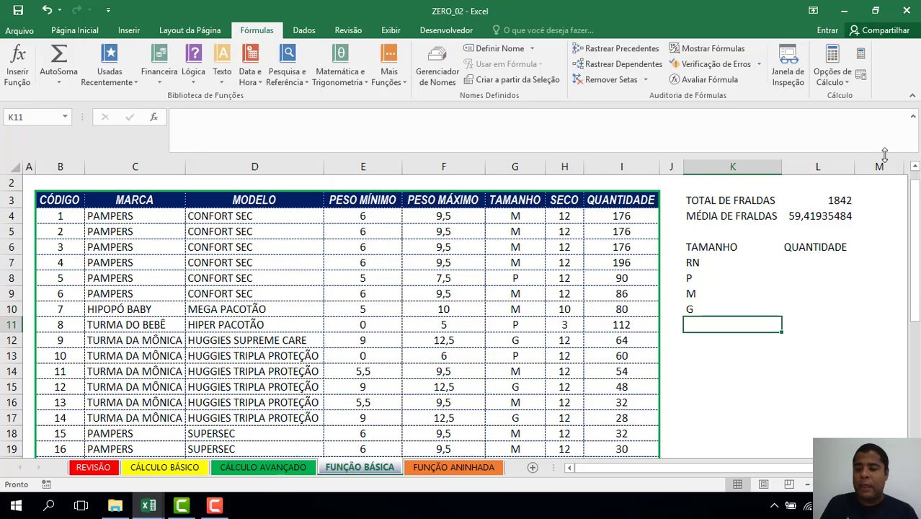
pyautogui.press('Up')
pyautogui.press('Up')
pyautogui.press('Up')
pyautogui.press('Up')
pyautogui.press('Up')
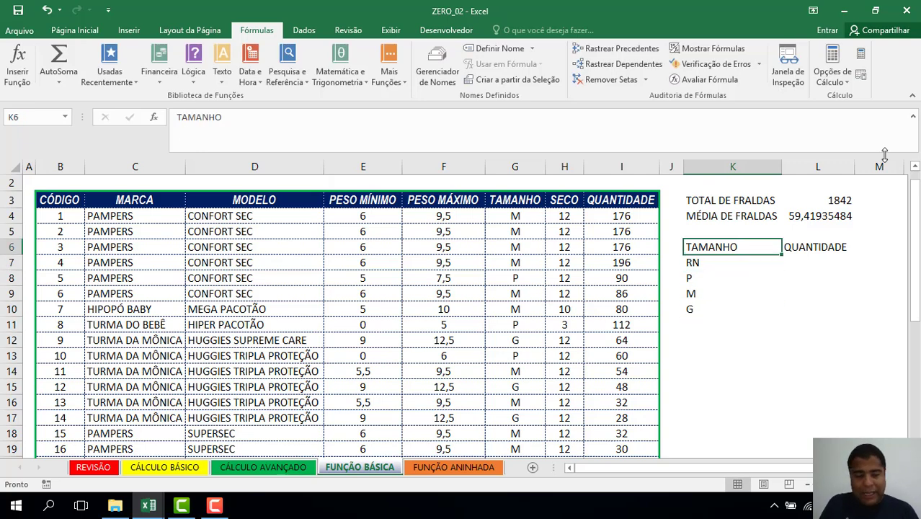
pyautogui.hotkey('shift', 'Right')
# Give K6:L10 a medium outline with inner borders and centre its text.
pyautogui.hotkey('shift', 'Down')
pyautogui.hotkey('shift', 'Down')
pyautogui.hotkey('shift', 'Down')
pyautogui.hotkey('shift', 'Down')
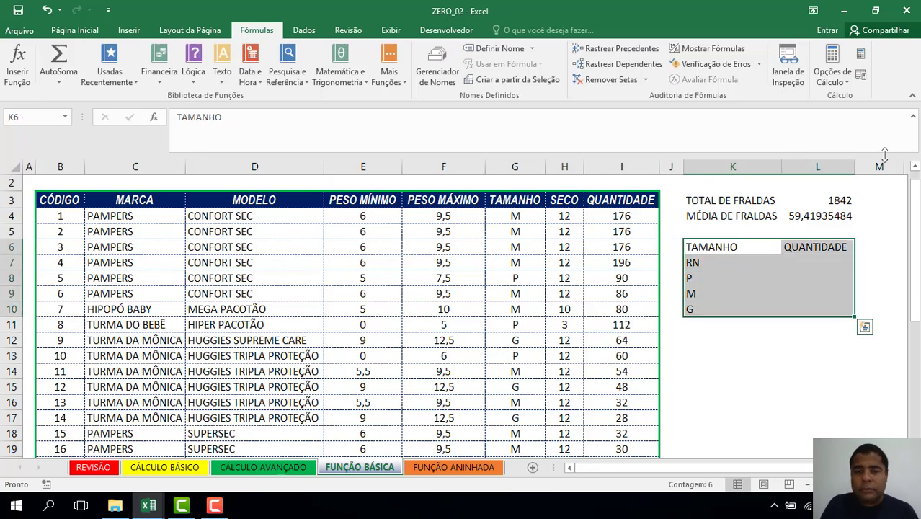
pyautogui.doubleClick(75, 29)
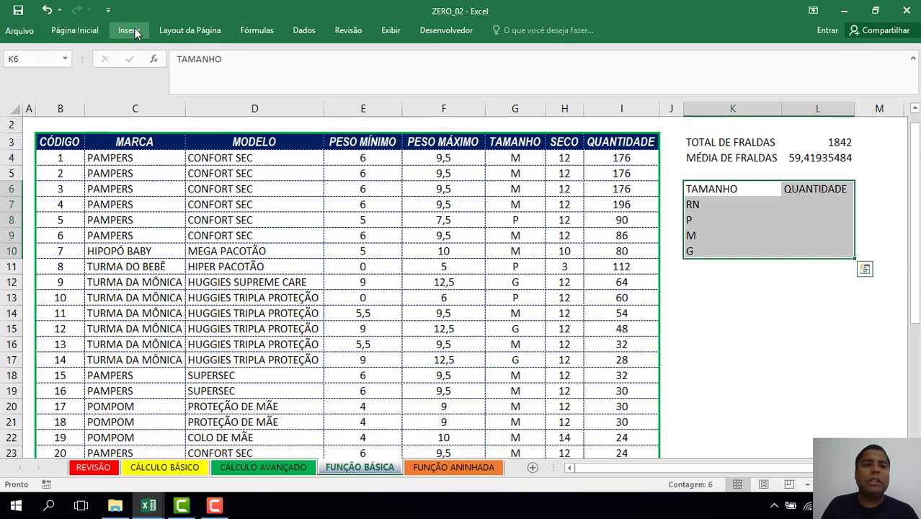
pyautogui.doubleClick(130, 30)
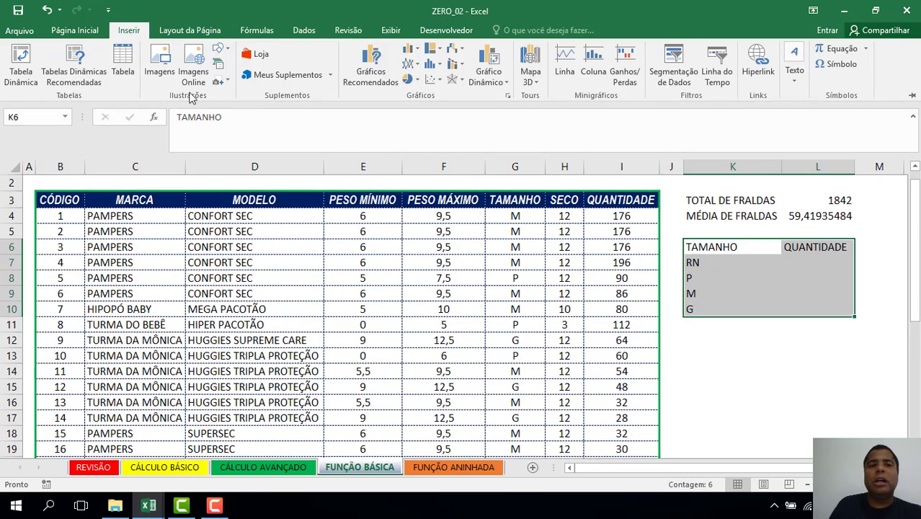
pyautogui.click(75, 30)
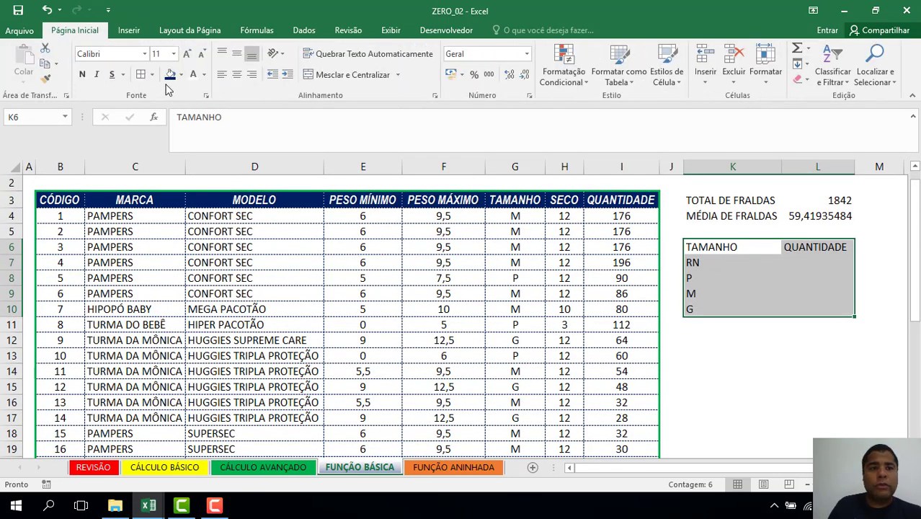
pyautogui.click(142, 77)
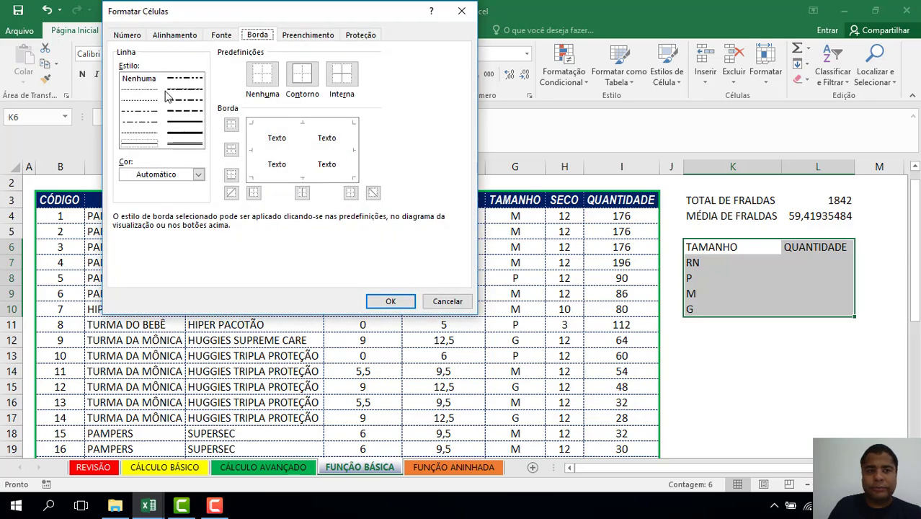
pyautogui.click(186, 123)
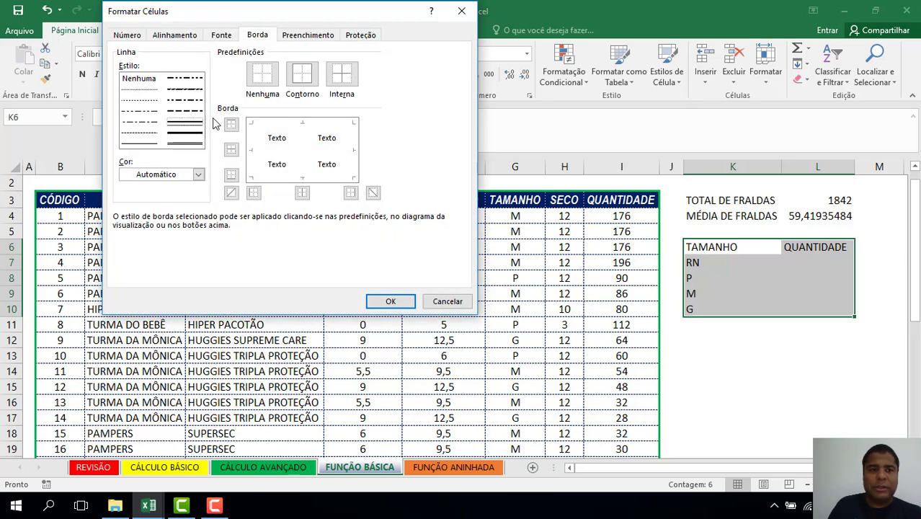
pyautogui.click(304, 80)
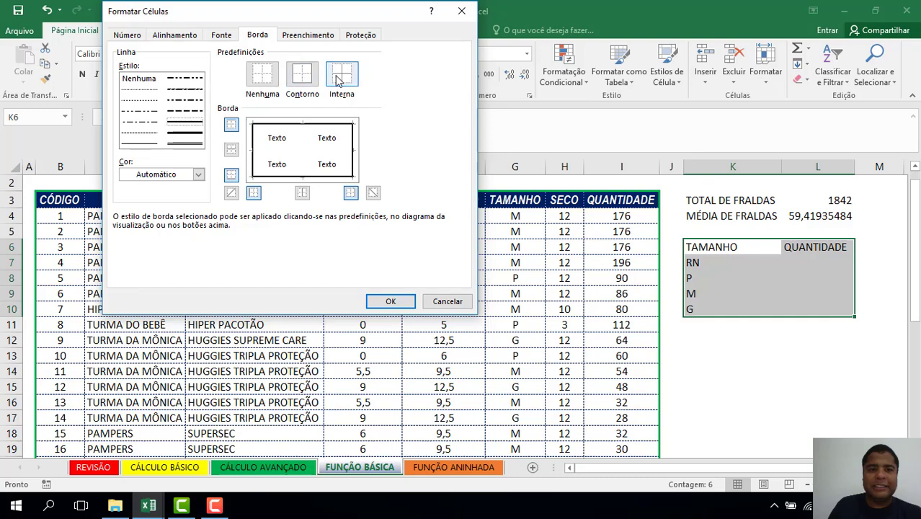
pyautogui.click(340, 75)
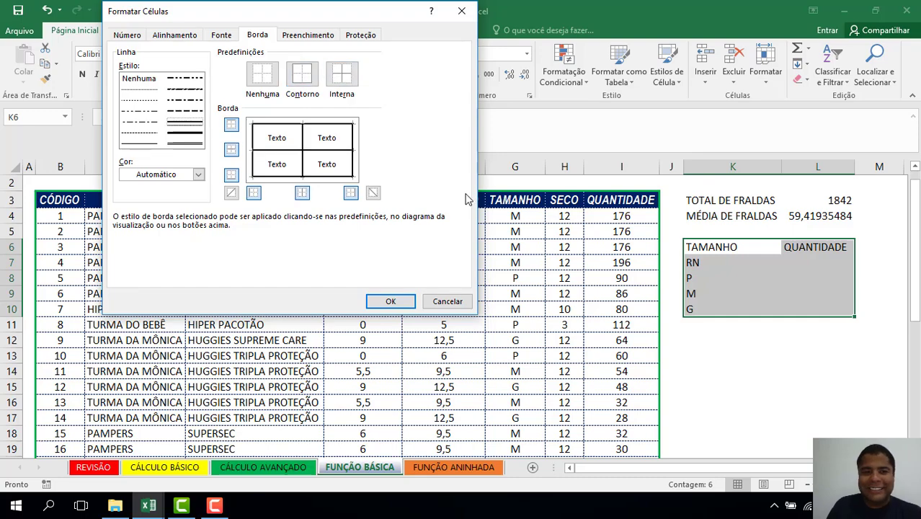
pyautogui.click(401, 303)
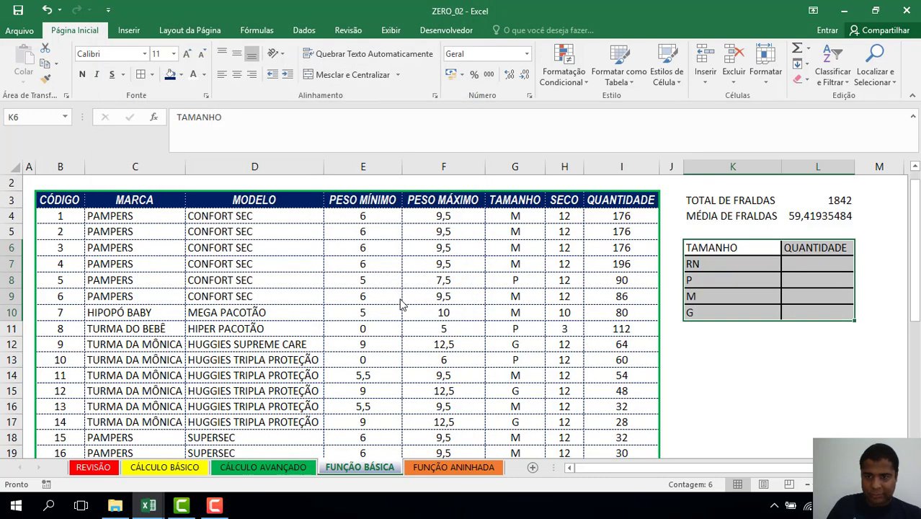
pyautogui.click(239, 78)
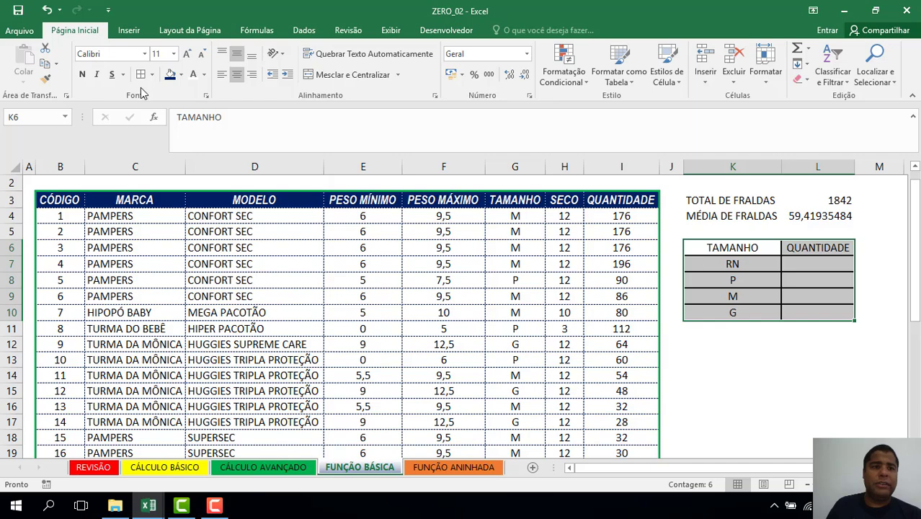
# Change the table's inner borders to a dashed line style.
pyautogui.hotkey('ctrl', '1')
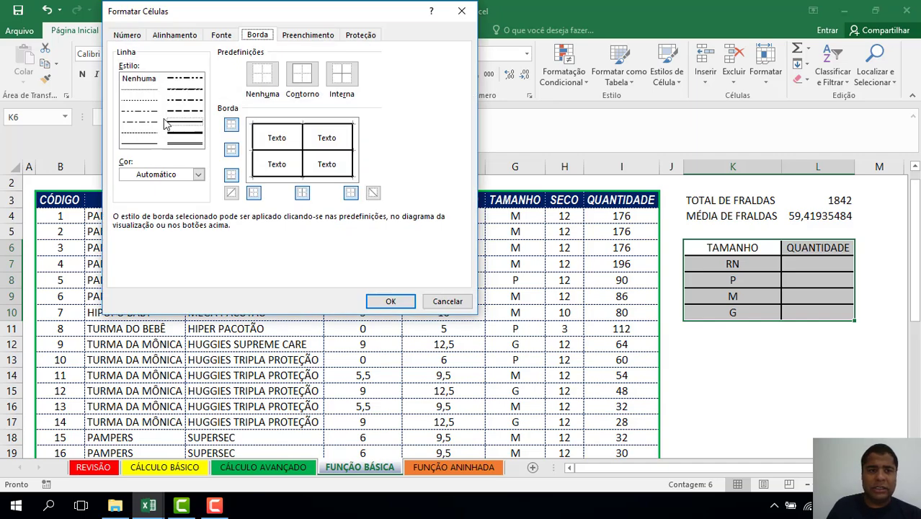
pyautogui.click(144, 133)
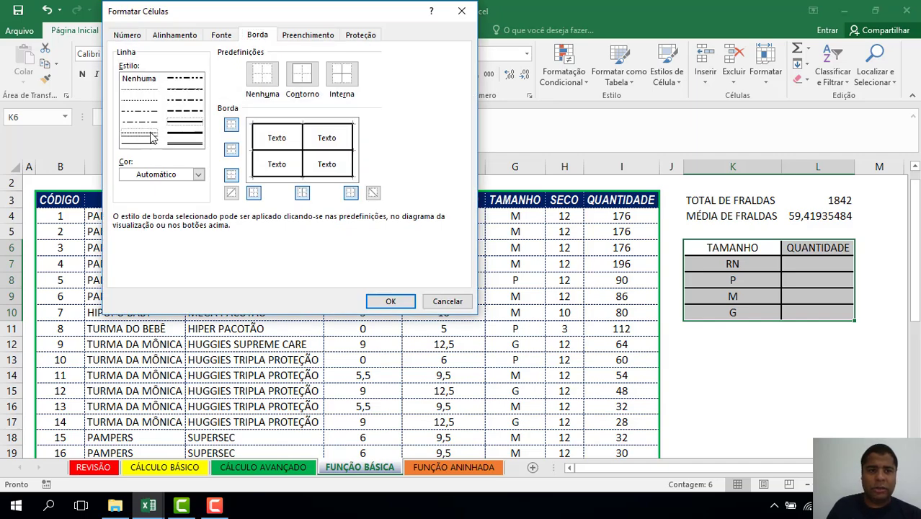
pyautogui.click(342, 72)
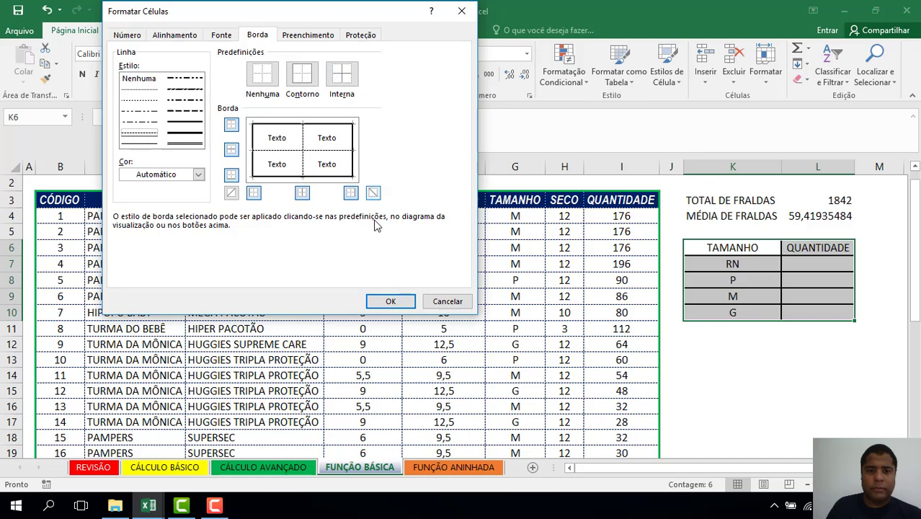
pyautogui.click(390, 302)
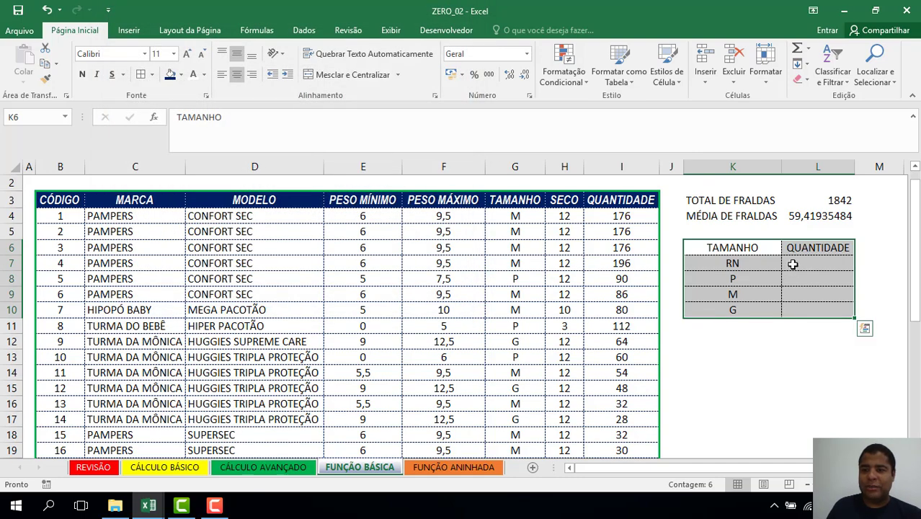
# Fill the header row K6:L6 dark blue with white text.
pyautogui.click(767, 241)
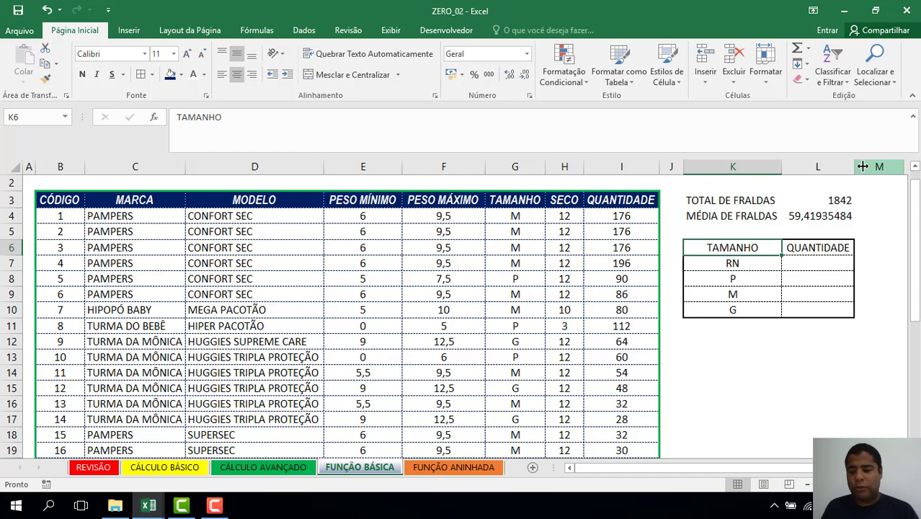
pyautogui.hotkey('shift', 'Right')
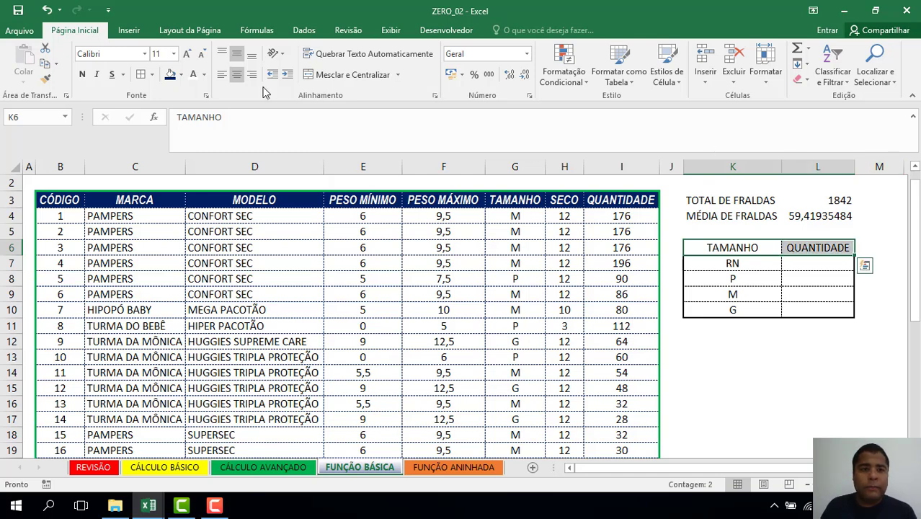
pyautogui.click(171, 76)
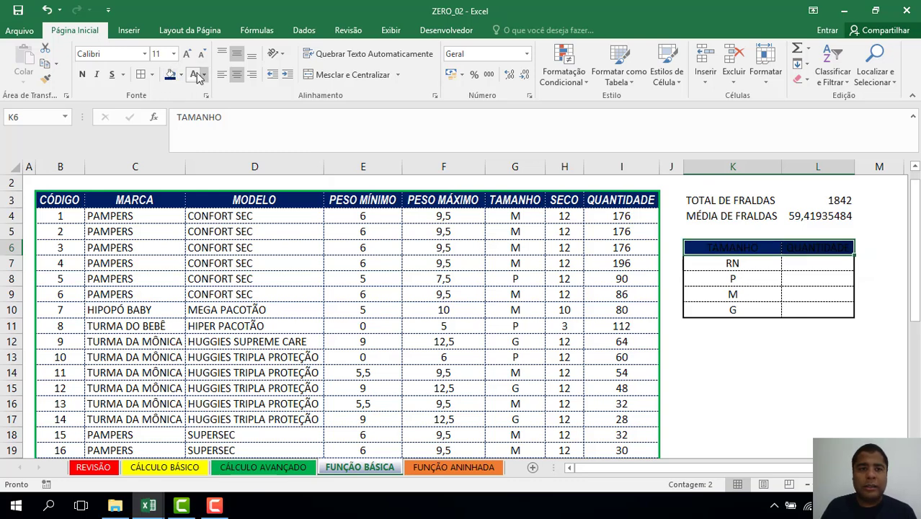
pyautogui.click(194, 76)
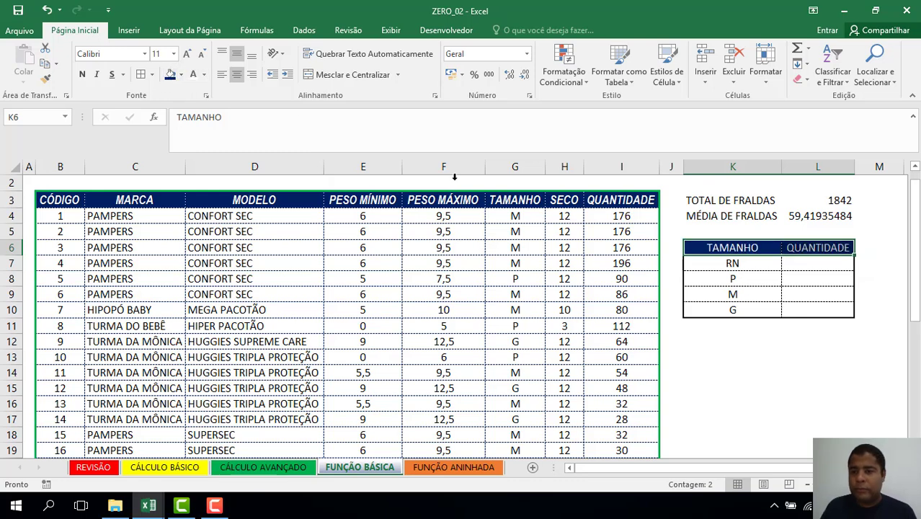
# Add a TOTAL label in K11 and copy the G row's formatting into row 11.
pyautogui.click(722, 322)
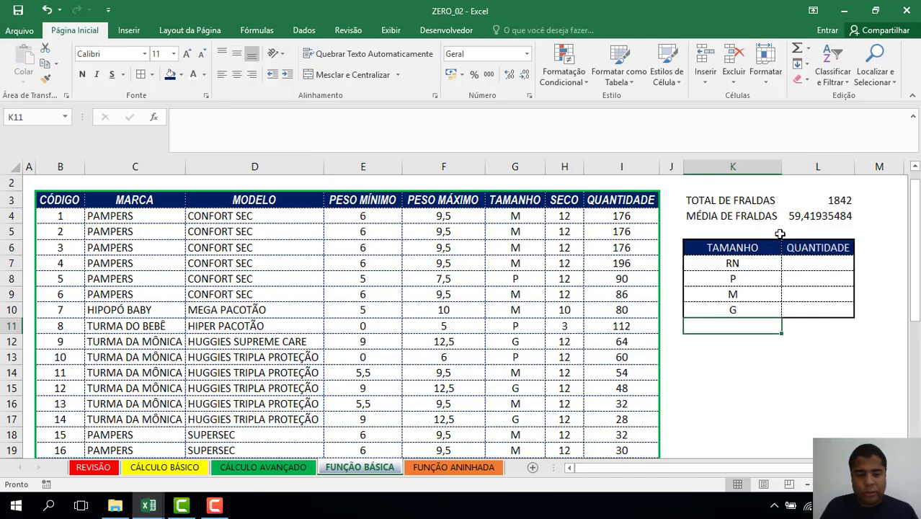
pyautogui.write('TOTAL')
pyautogui.press('Tab')
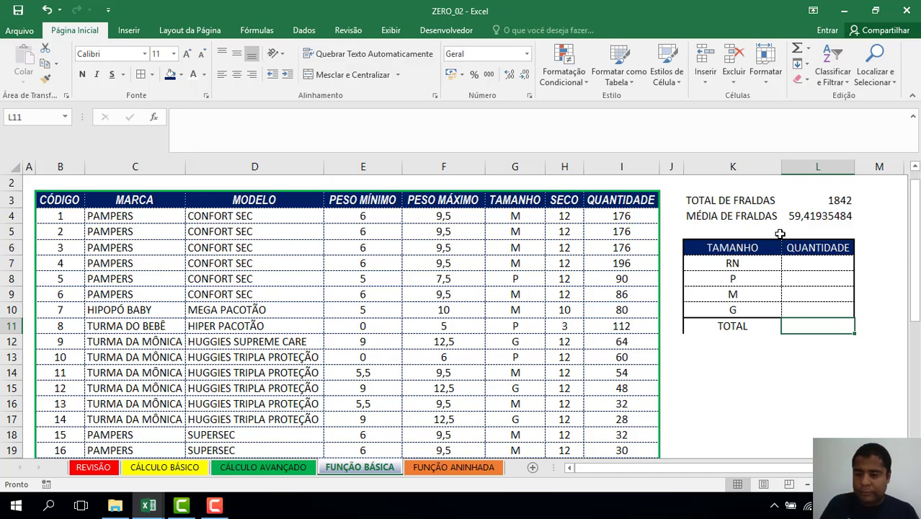
pyautogui.click(730, 310)
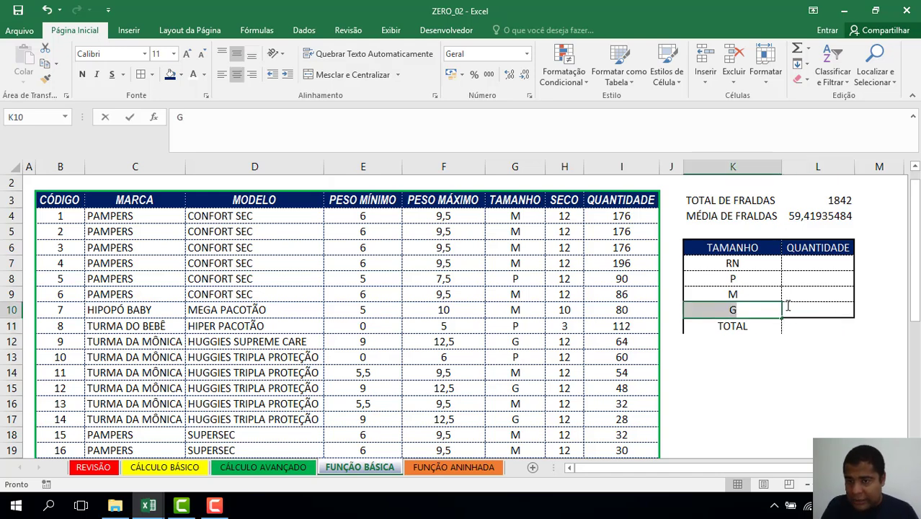
pyautogui.doubleClick(728, 310)
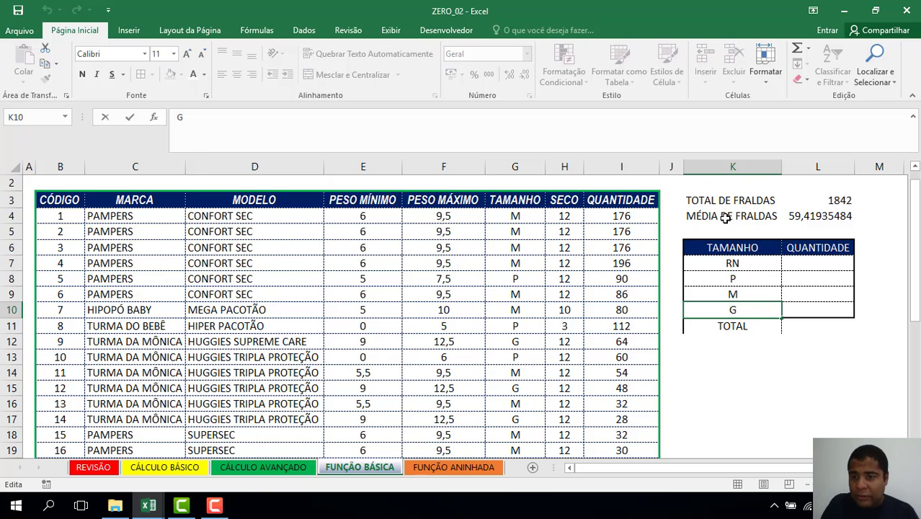
pyautogui.press('Right')
pyautogui.press('Return')
pyautogui.press('Up')
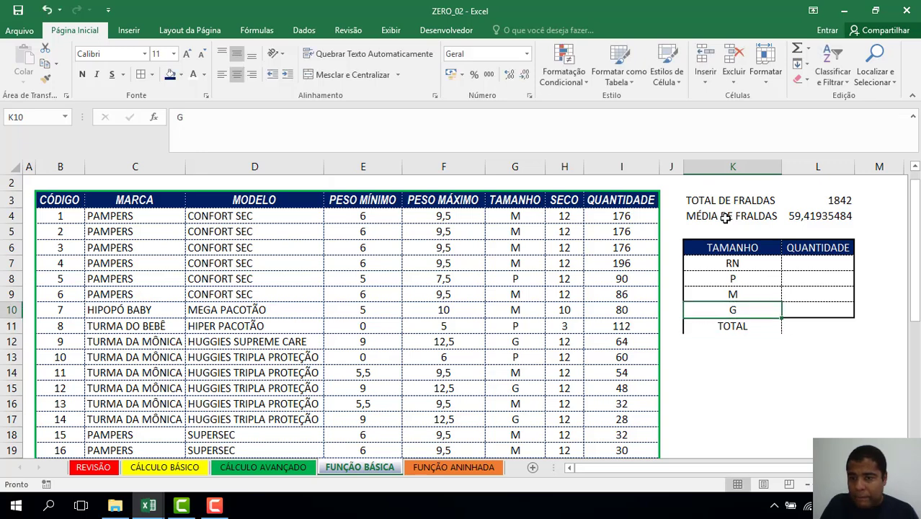
pyautogui.hotkey('shift', 'Right')
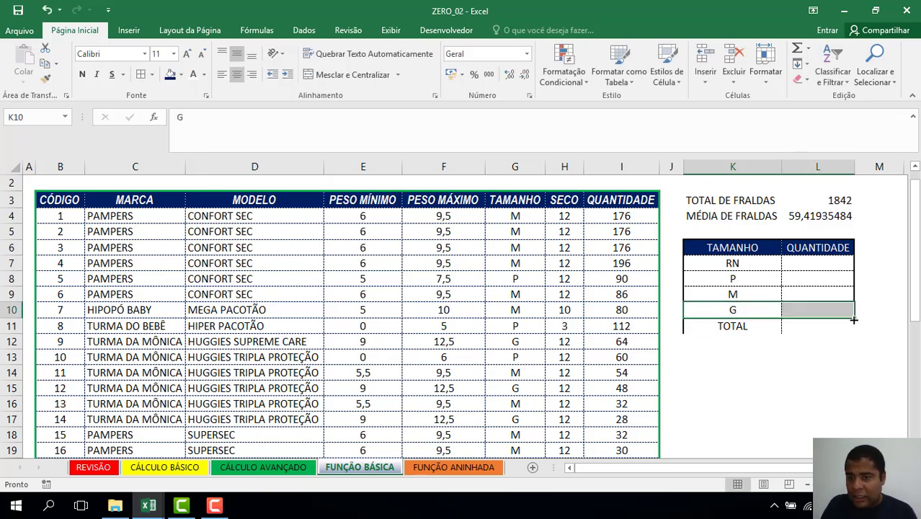
pyautogui.moveTo(853, 318); pyautogui.dragTo(852, 334)
pyautogui.click(822, 330)
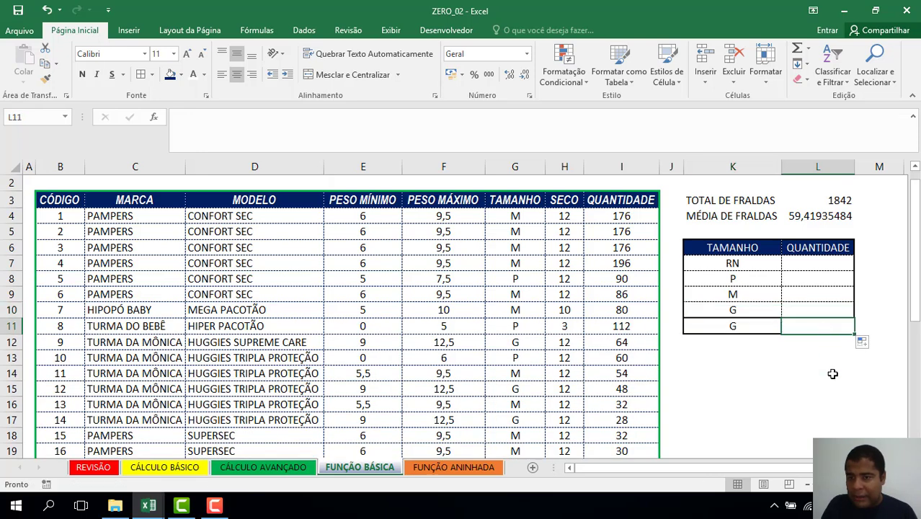
pyautogui.click(762, 375)
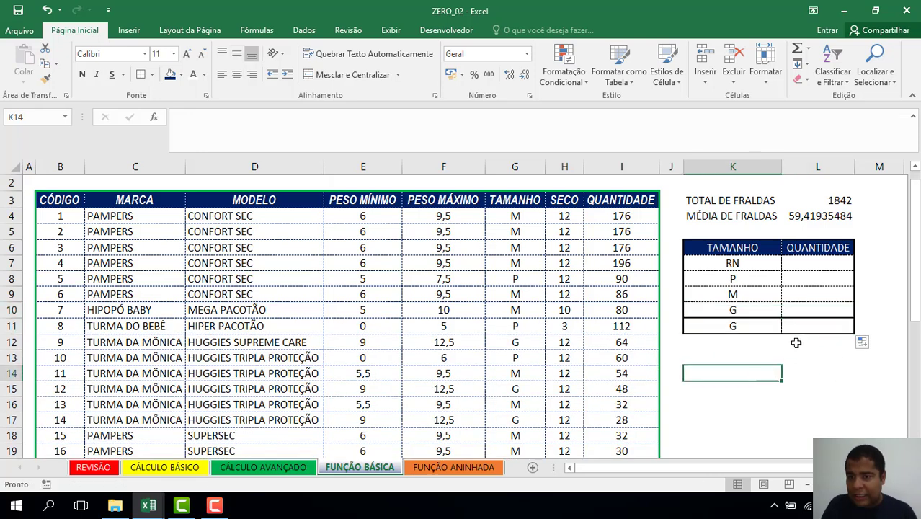
# Give the G row a thin dotted bottom border.
pyautogui.click(735, 310)
pyautogui.moveTo(787, 312); pyautogui.dragTo(788, 310)
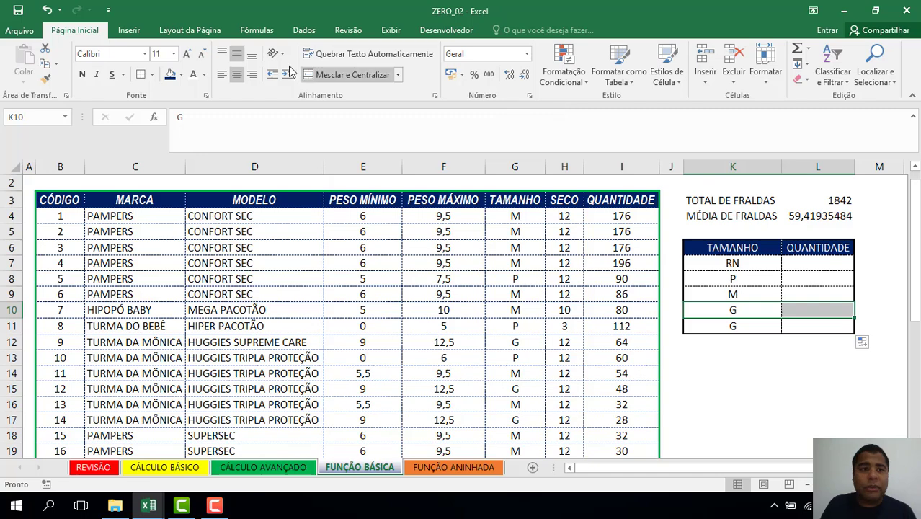
pyautogui.hotkey('ctrl', '1')
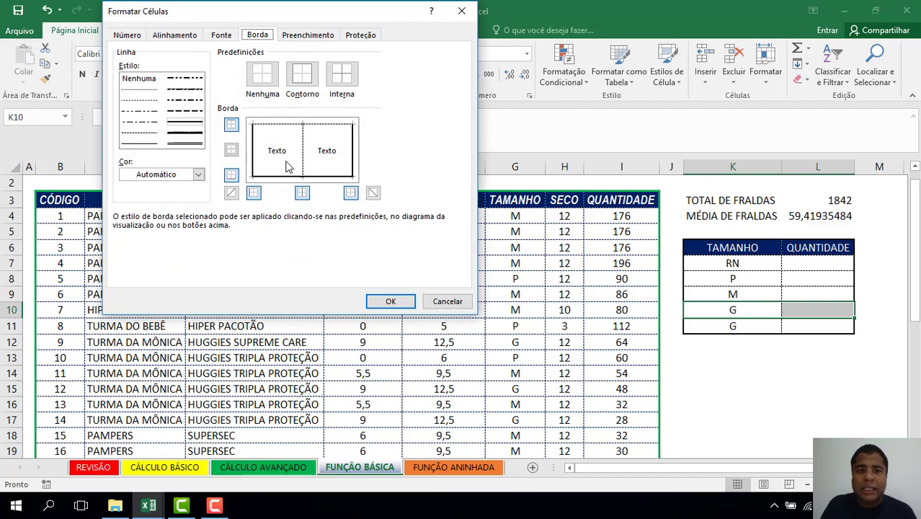
pyautogui.click(150, 134)
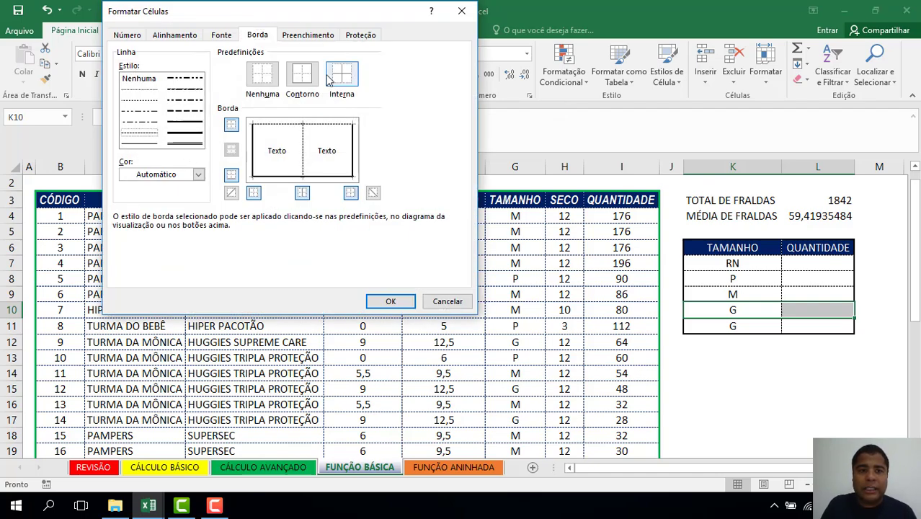
pyautogui.click(310, 176)
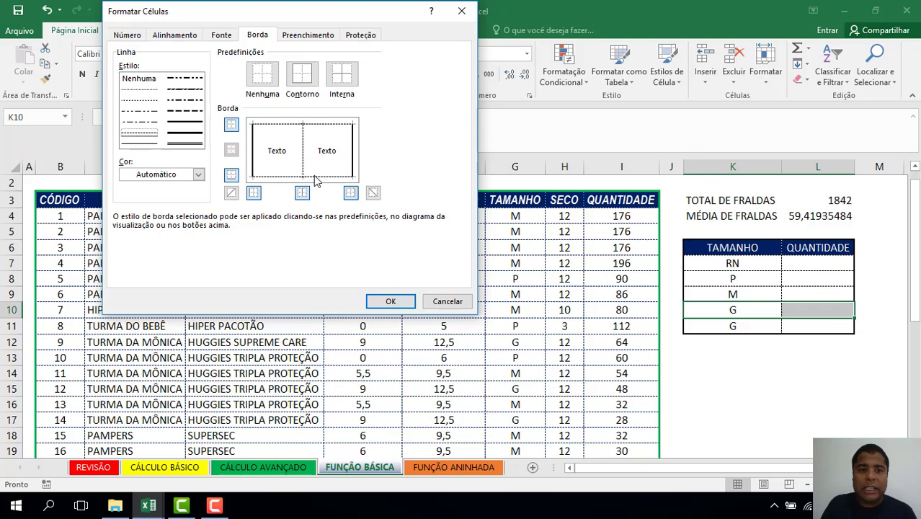
pyautogui.click(392, 302)
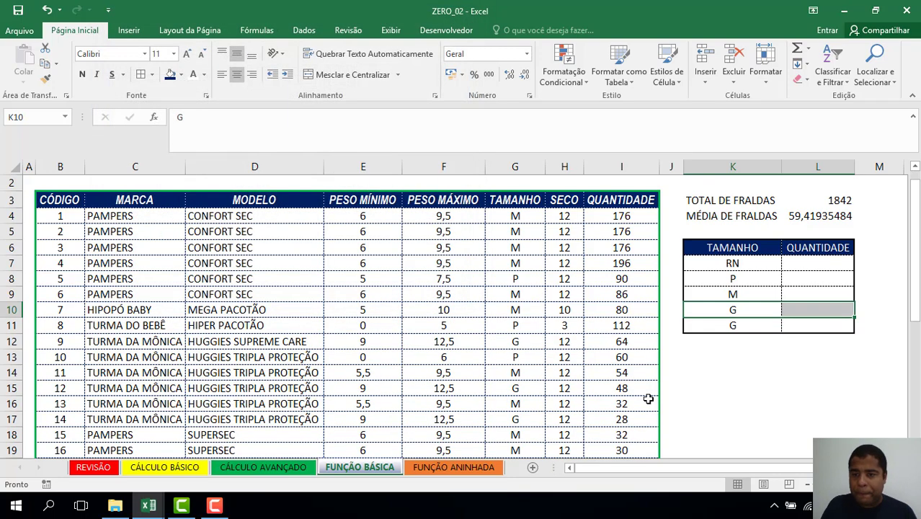
# Re-enter TOTAL in K11 and fill the TOTAL row K11:L11 dark blue.
pyautogui.click(735, 326)
pyautogui.write('TOTAL')
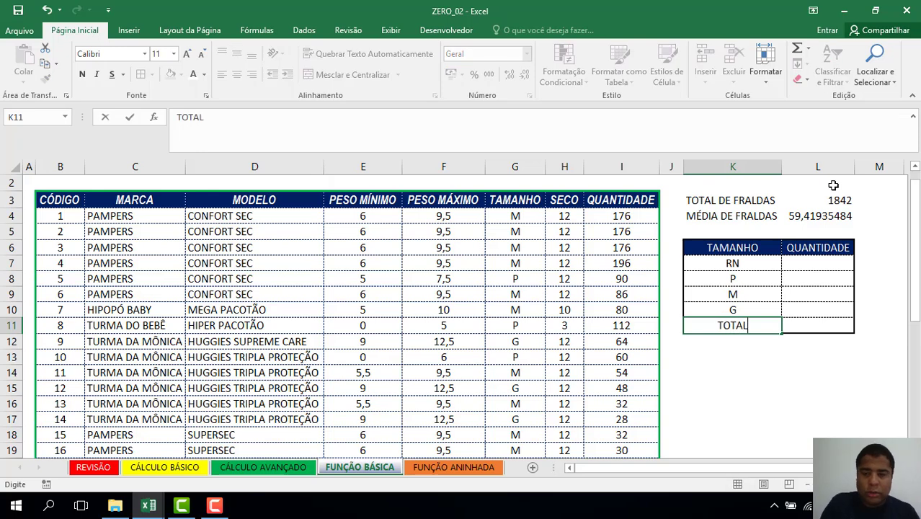
pyautogui.press('Tab')
pyautogui.moveTo(732, 325); pyautogui.dragTo(817, 326)
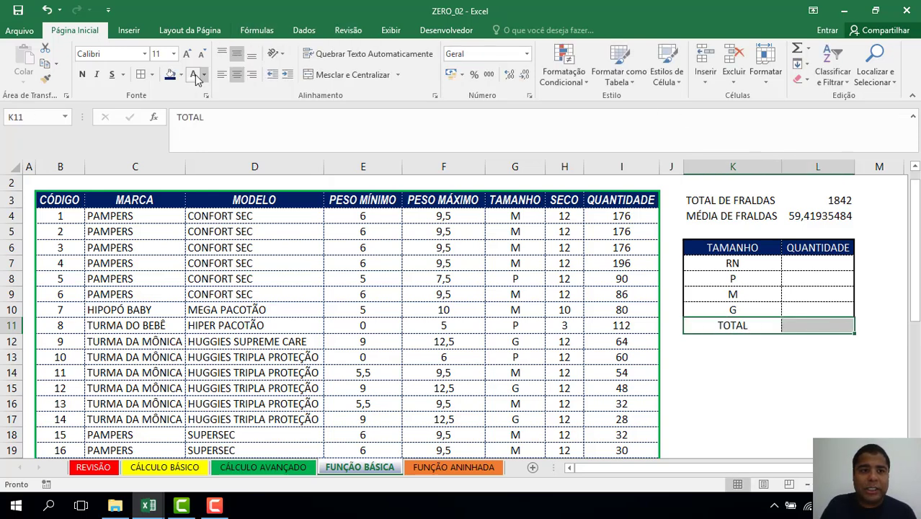
pyautogui.click(171, 75)
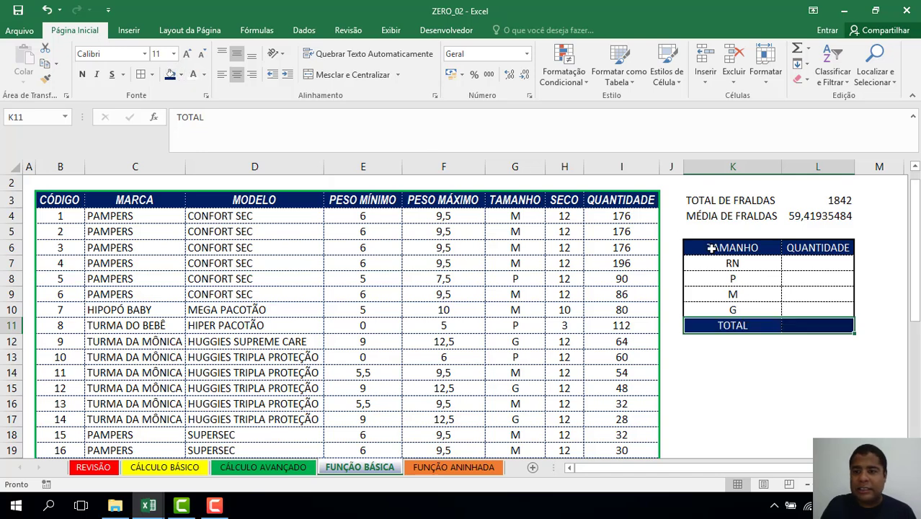
pyautogui.click(817, 263)
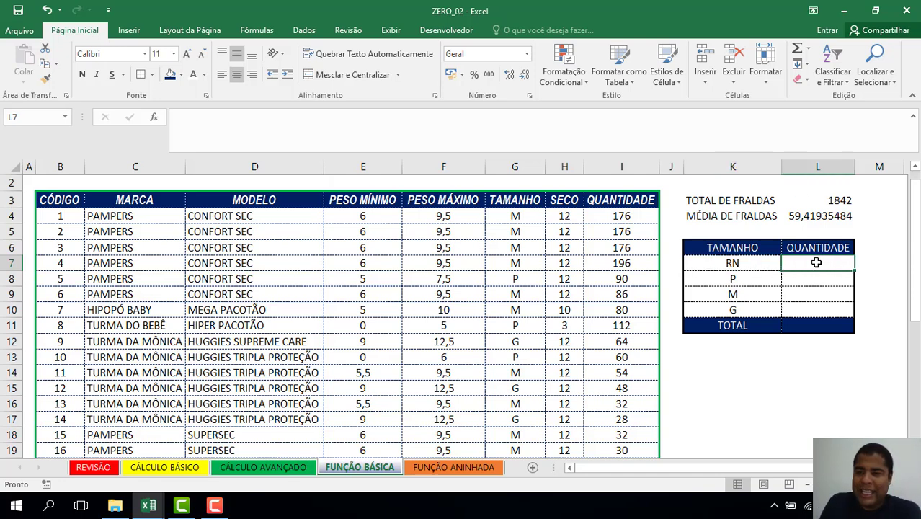
pyautogui.press('Down')
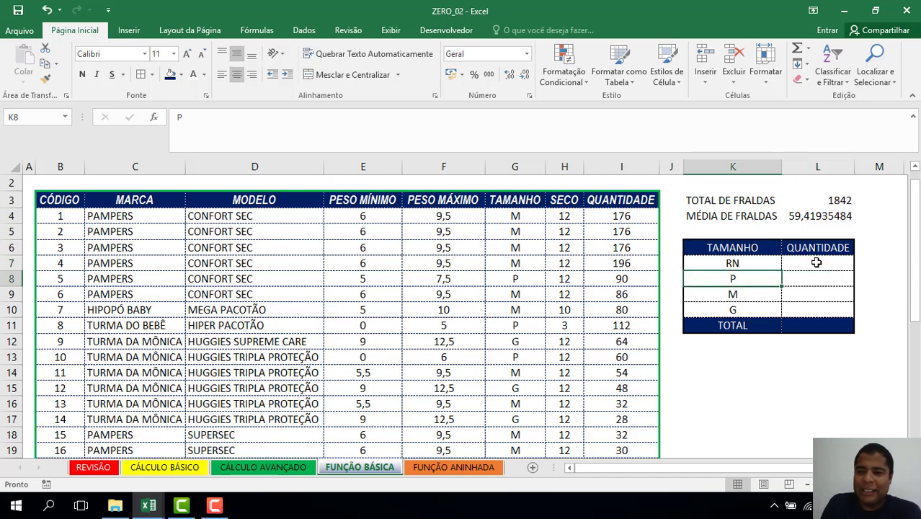
pyautogui.press('Left')
pyautogui.press('Down')
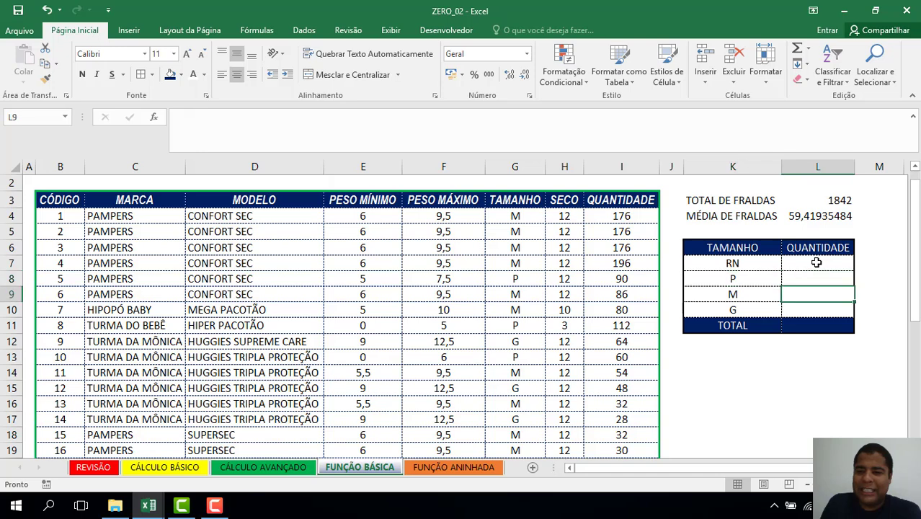
pyautogui.press('Right')
pyautogui.press('Down')
pyautogui.press('Left')
pyautogui.press('Right')
pyautogui.press('Left')
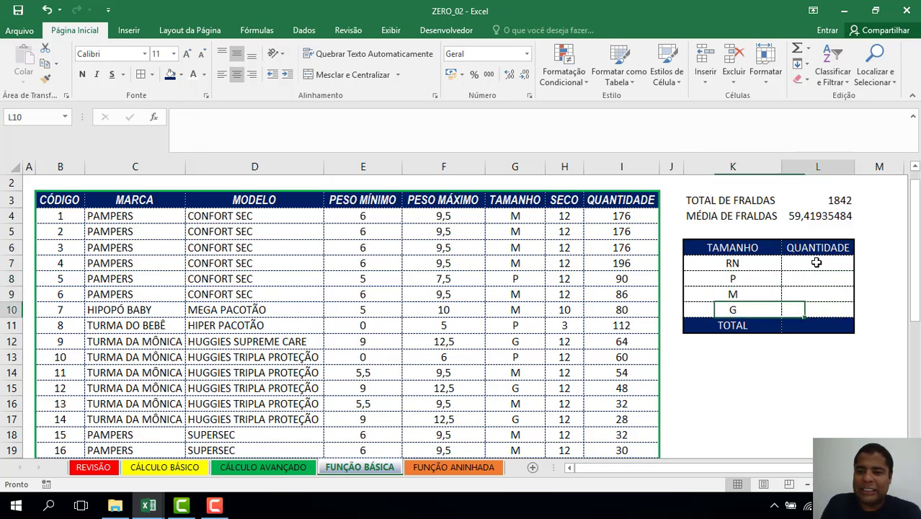
pyautogui.press('Right')
pyautogui.press('Left')
pyautogui.press('Left')
pyautogui.press('Up')
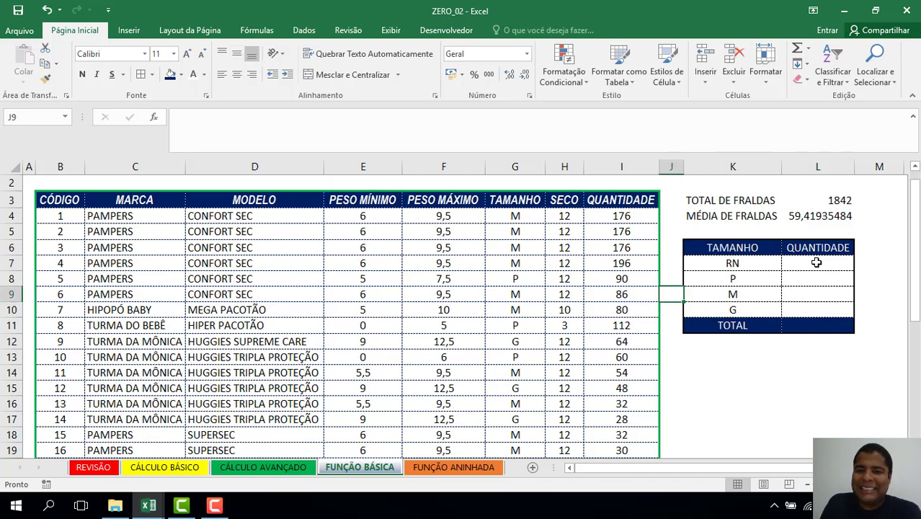
pyautogui.press('Left')
pyautogui.press('Left')
pyautogui.press('Up')
pyautogui.press('Up')
pyautogui.press('Left')
pyautogui.press('Up')
pyautogui.press('Up')
pyautogui.press('Up')
pyautogui.press('Up')
pyautogui.press('Down')
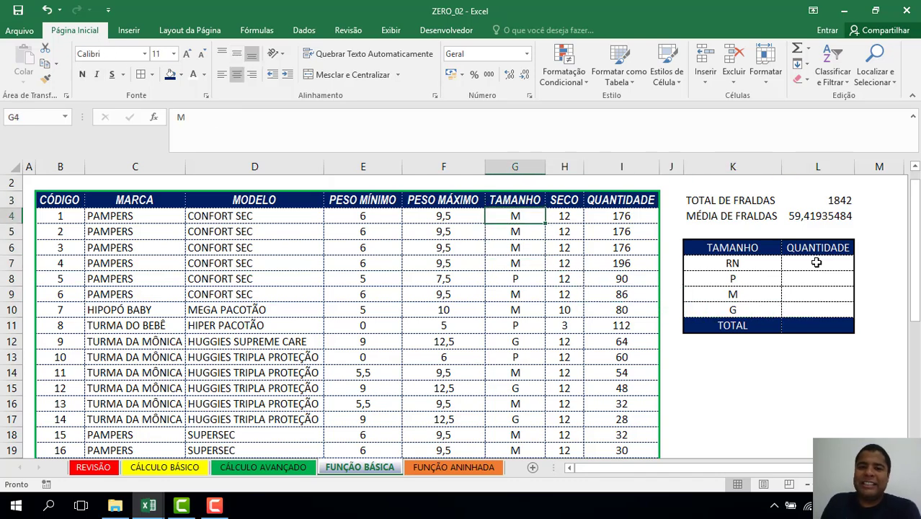
pyautogui.hotkey('ctrl', 'shift', 'Down')
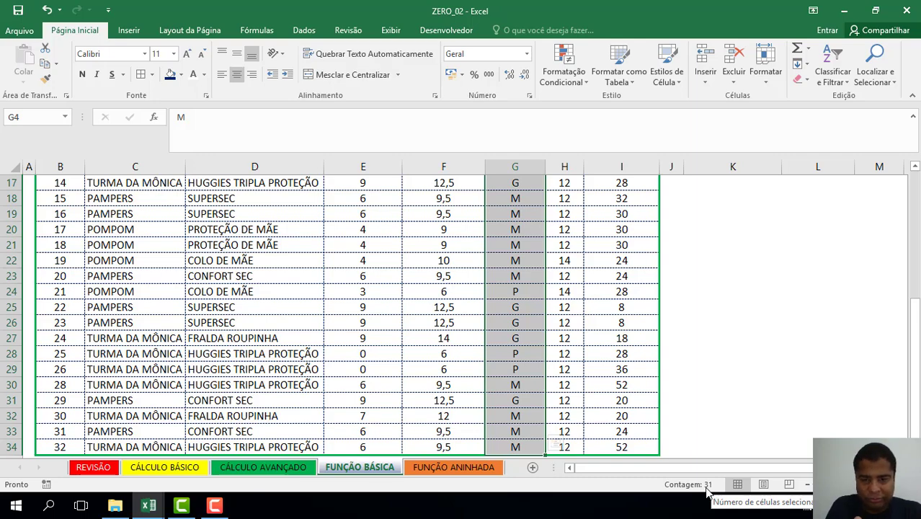
pyautogui.hotkey('shift', 'BackSpace')
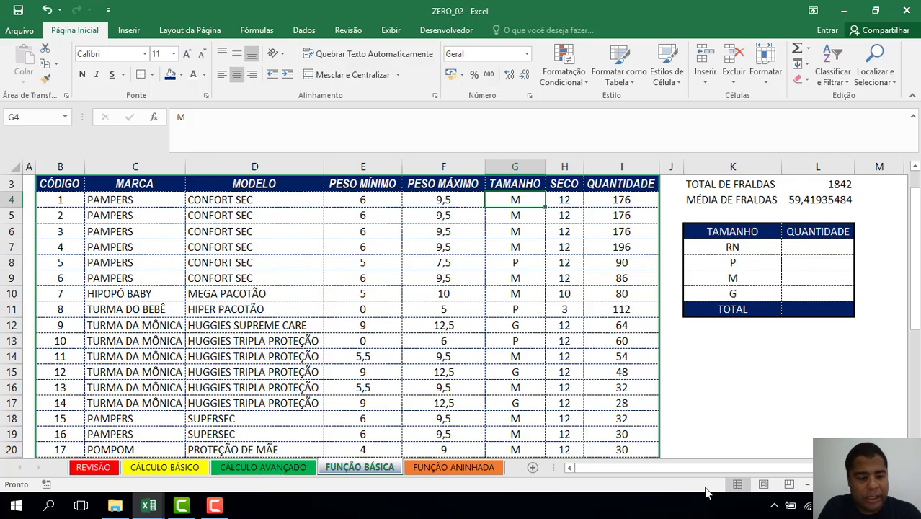
pyautogui.hotkey('ctrl', 'shift', 'Down')
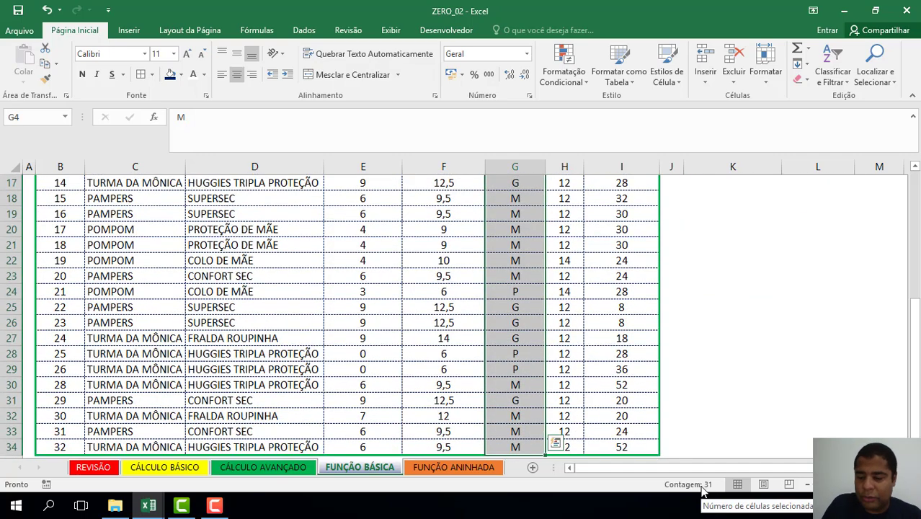
pyautogui.press('Down')
pyautogui.press('Down')
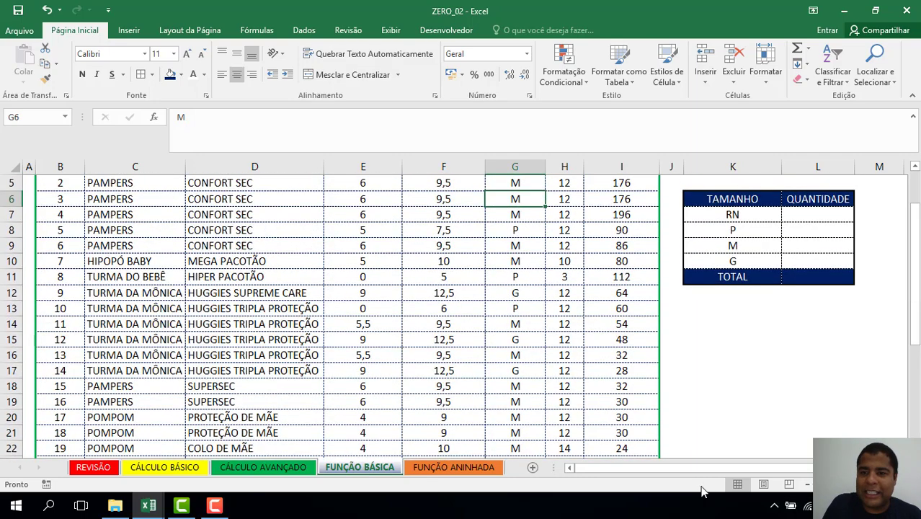
pyautogui.press('Up')
pyautogui.press('Up')
pyautogui.press('Up')
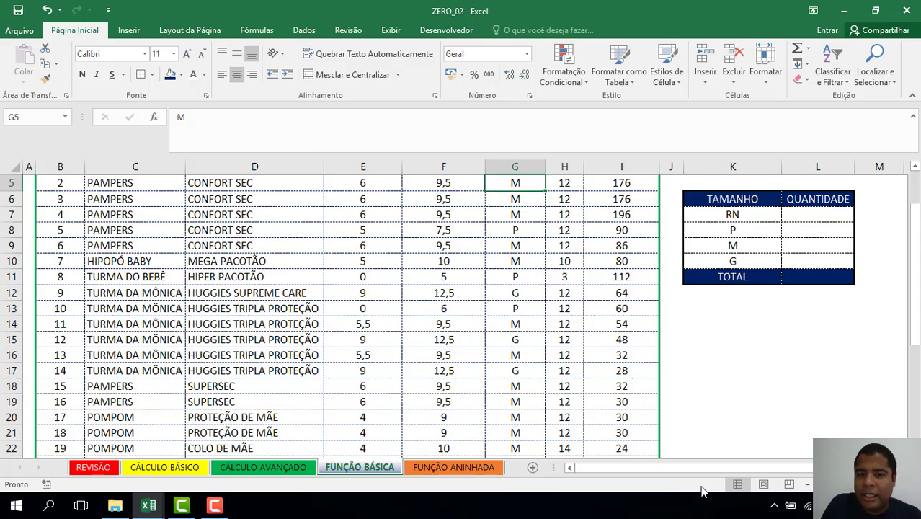
pyautogui.press('Down')
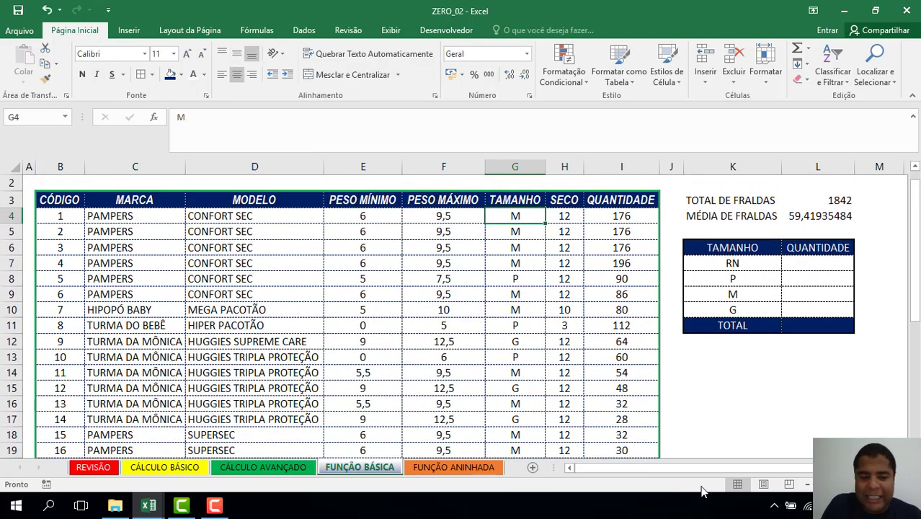
pyautogui.hotkey('ctrl', 'shift', 'Down')
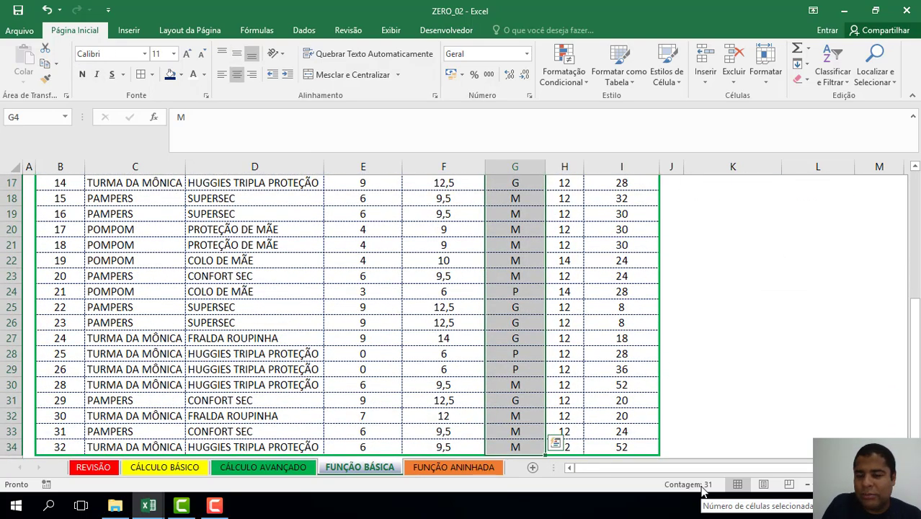
pyautogui.press('Up')
pyautogui.press('Right')
pyautogui.press('Down')
pyautogui.press('Down')
pyautogui.press('Right')
pyautogui.press('Down')
pyautogui.press('Right')
pyautogui.press('Down')
pyautogui.press('Down')
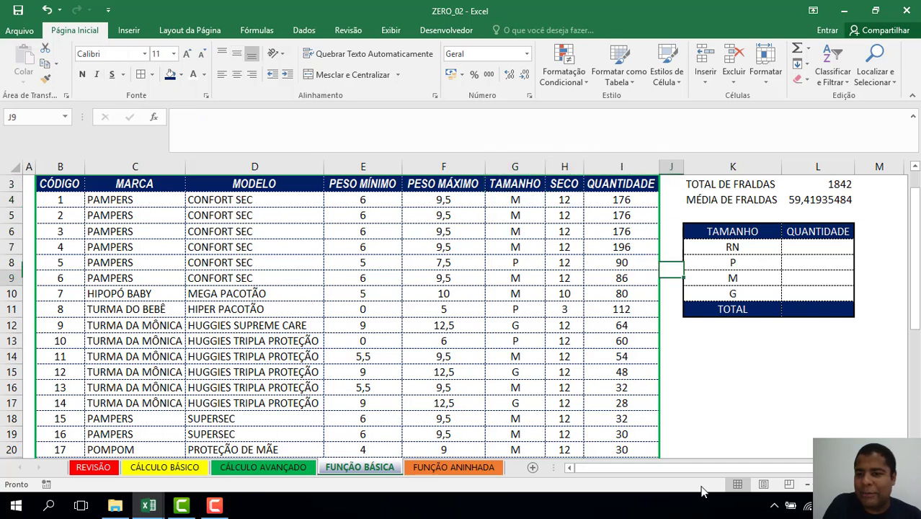
pyautogui.press('Right')
pyautogui.press('Down')
pyautogui.press('Down')
pyautogui.press('Right')
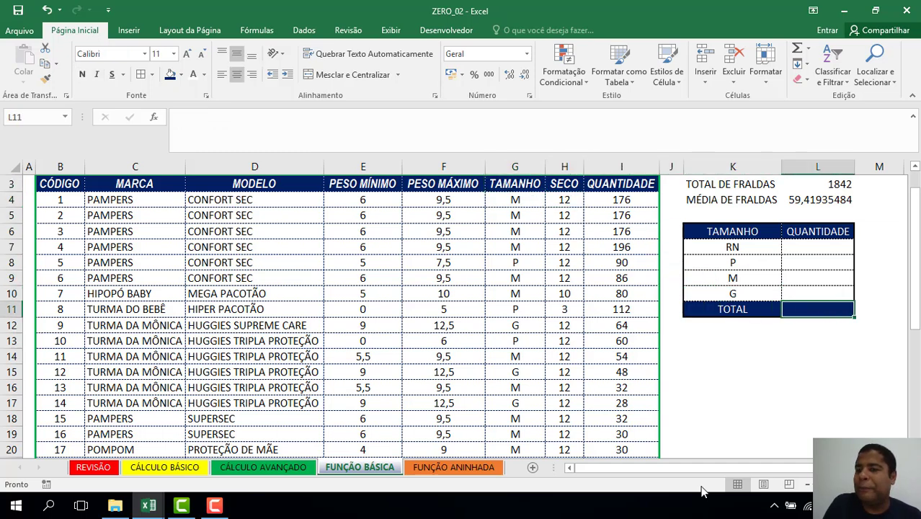
pyautogui.press('Up')
pyautogui.press('Up')
pyautogui.press('Up')
pyautogui.press('Up')
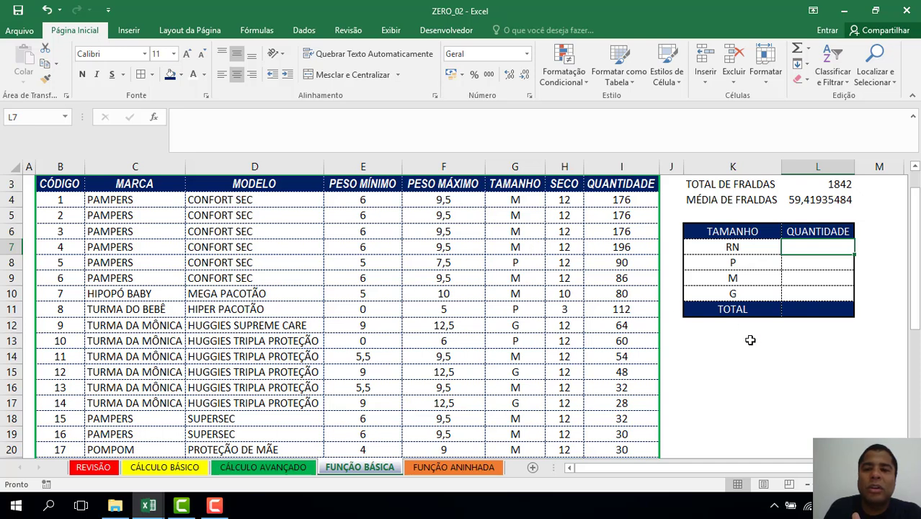
pyautogui.click(816, 309)
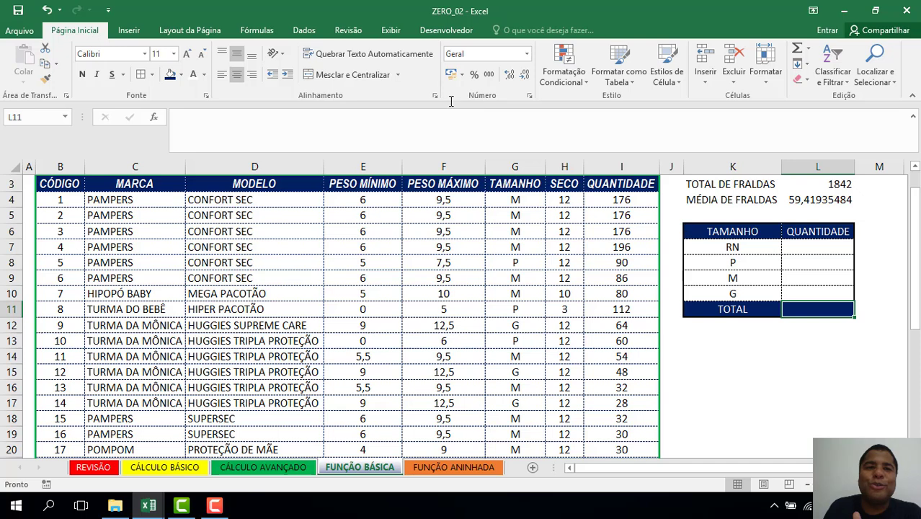
# Bring up the Estatística function list under Fórmulas > Mais Funções.
pyautogui.click(255, 34)
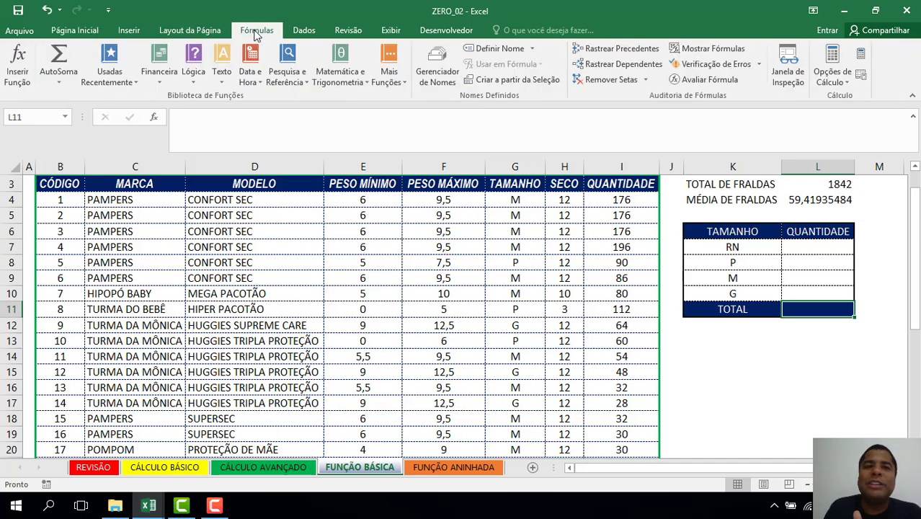
pyautogui.click(393, 75)
pyautogui.moveTo(412, 106)
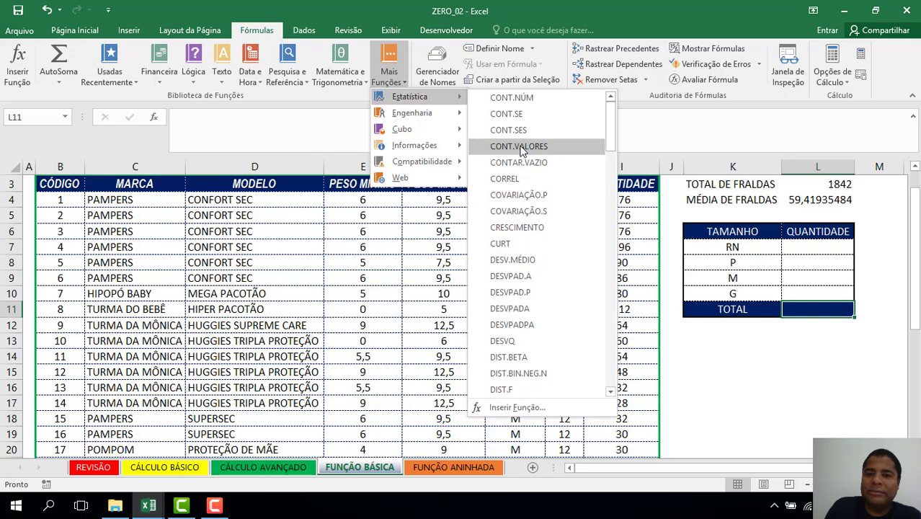
# Put =CONT.VALORES(G4:G34) in L11, counting 31 size entries.
pyautogui.click(519, 147)
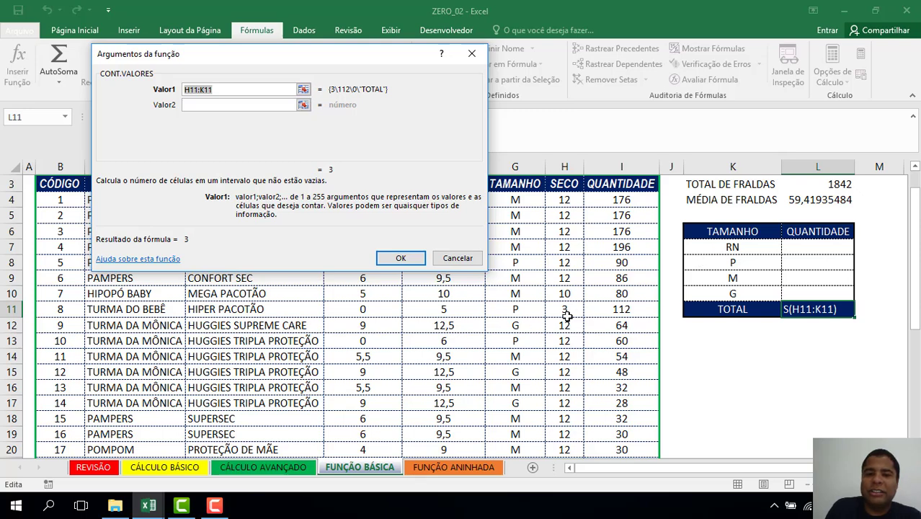
pyautogui.press('Delete')
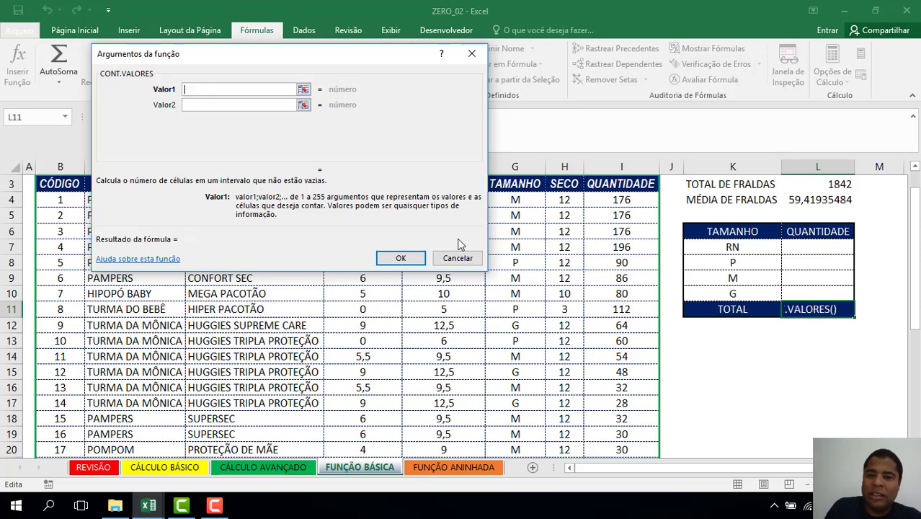
pyautogui.click(510, 201)
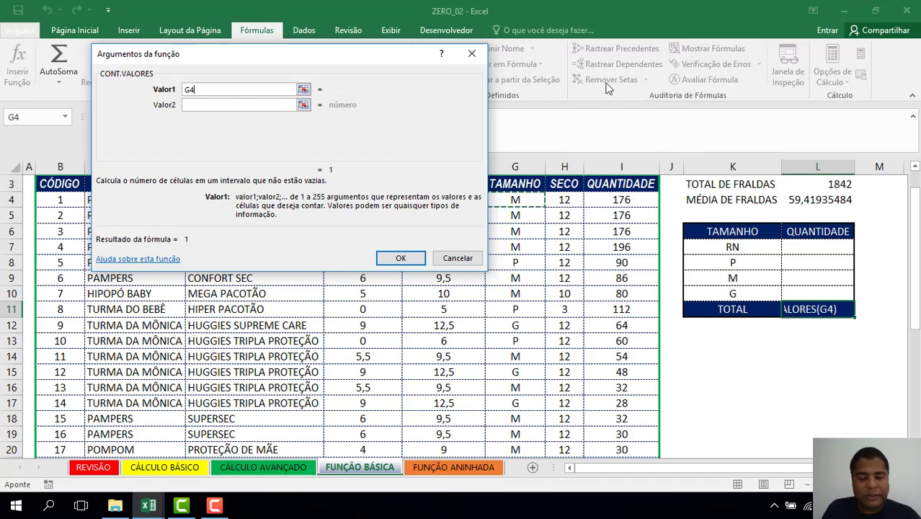
pyautogui.hotkey('ctrl', 'shift', 'Down')
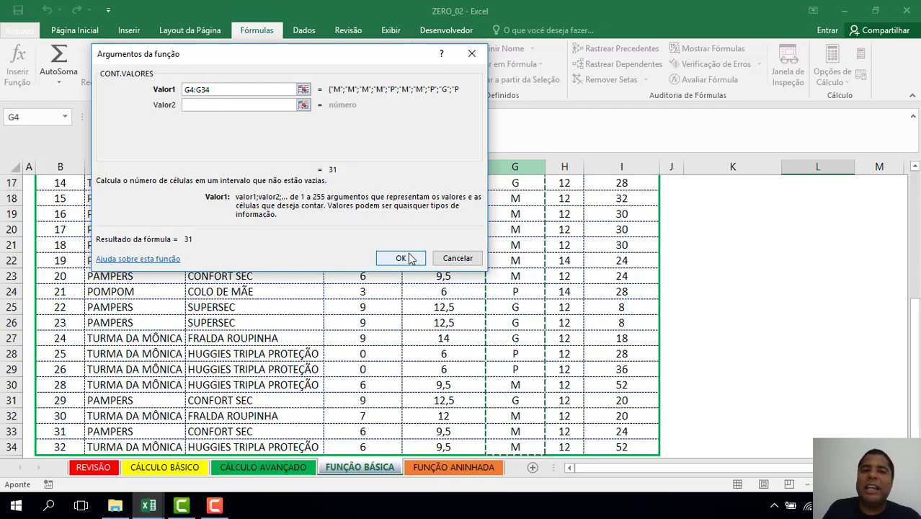
pyautogui.click(400, 258)
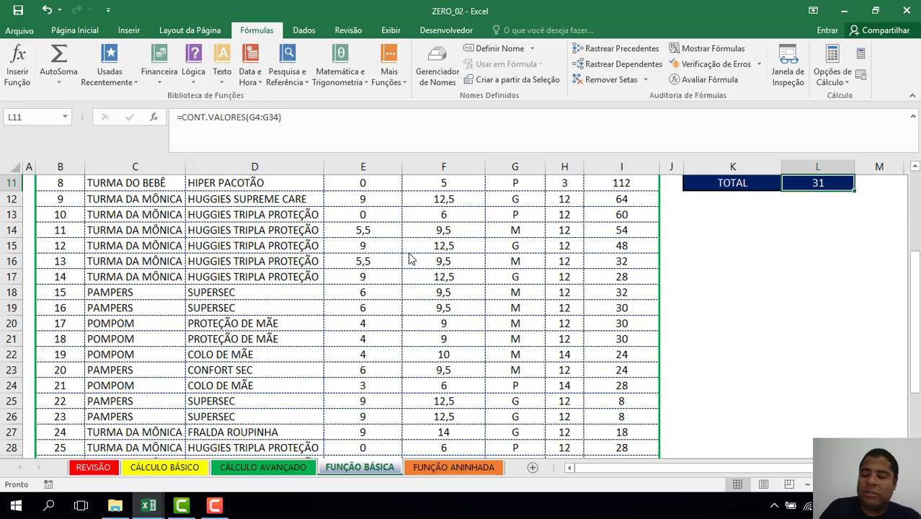
pyautogui.press('Up')
pyautogui.press('Up')
pyautogui.press('Up')
pyautogui.press('Up')
pyautogui.press('Up')
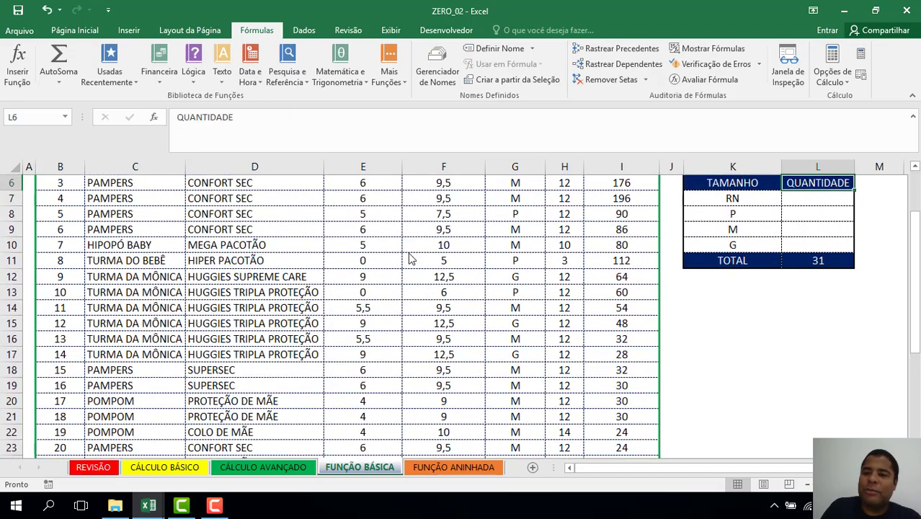
# Insert a CONT.SE function into the RN quantity cell L7.
pyautogui.press('Down')
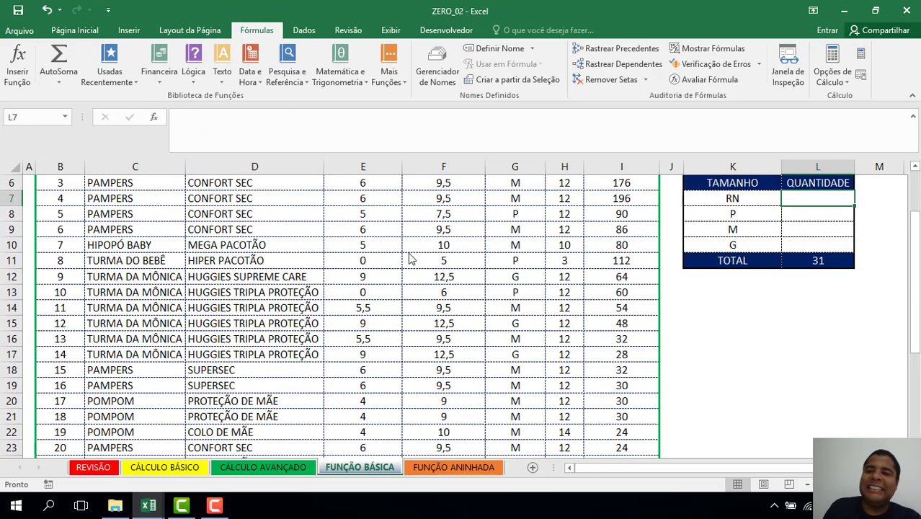
pyautogui.click(395, 87)
pyautogui.moveTo(416, 99)
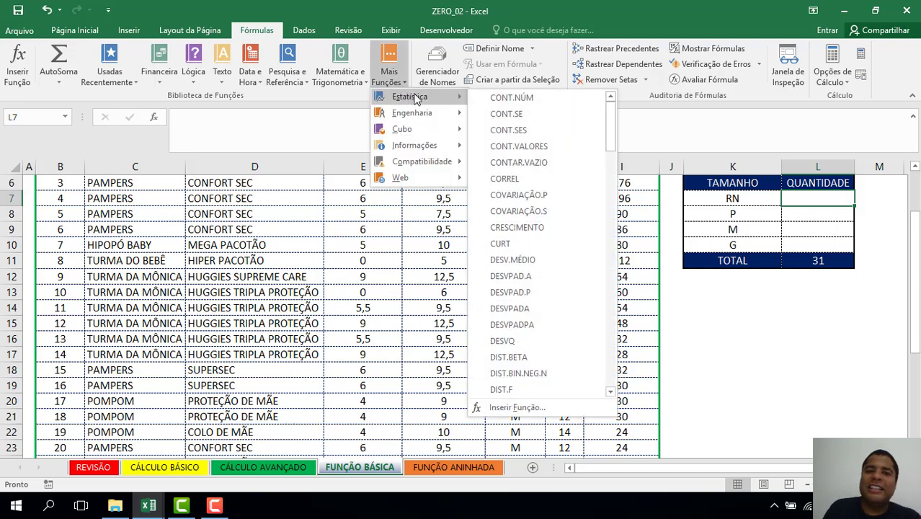
pyautogui.click(515, 116)
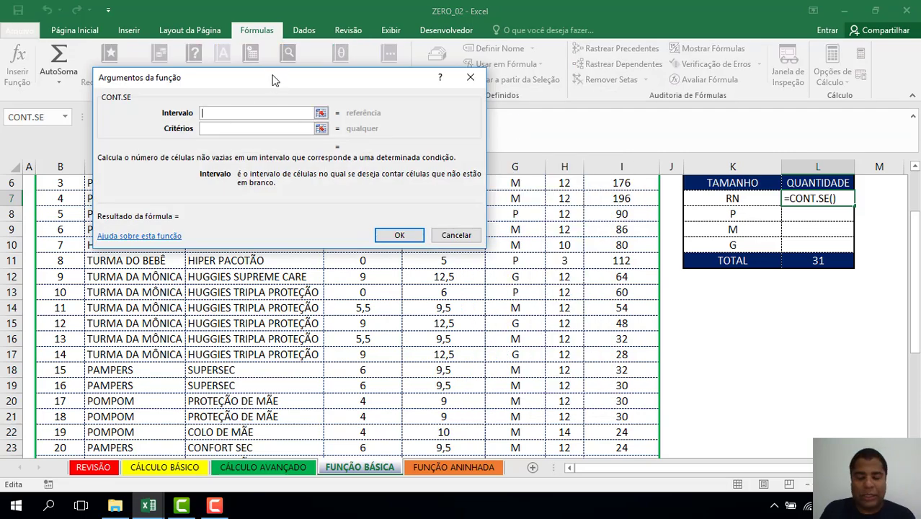
pyautogui.moveTo(272, 79); pyautogui.dragTo(181, 12)
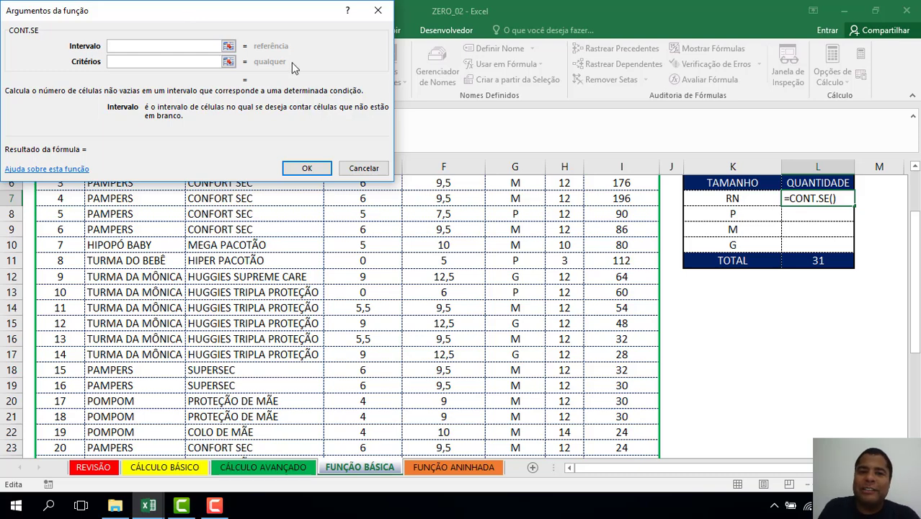
# Set the CONT.SE range to $G$4:$G$34 and the criteria to K7, returning 0.
pyautogui.click(524, 198)
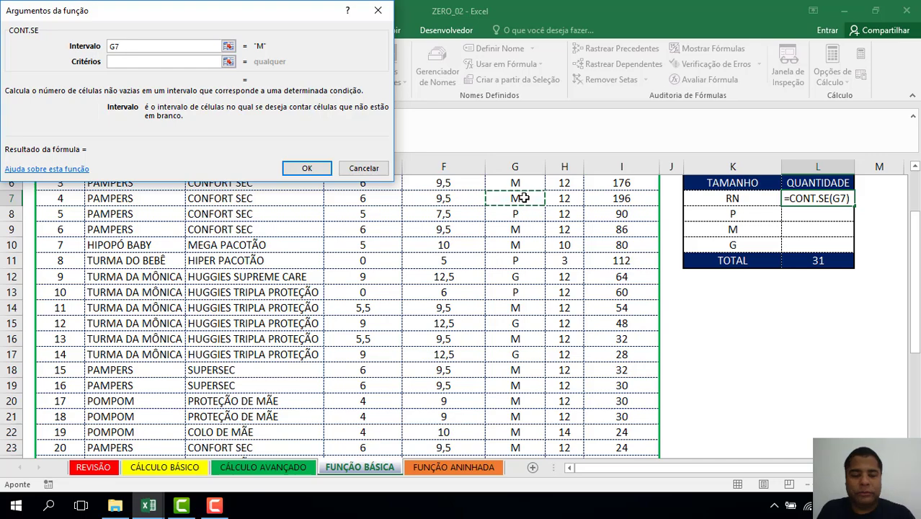
pyautogui.click(524, 199)
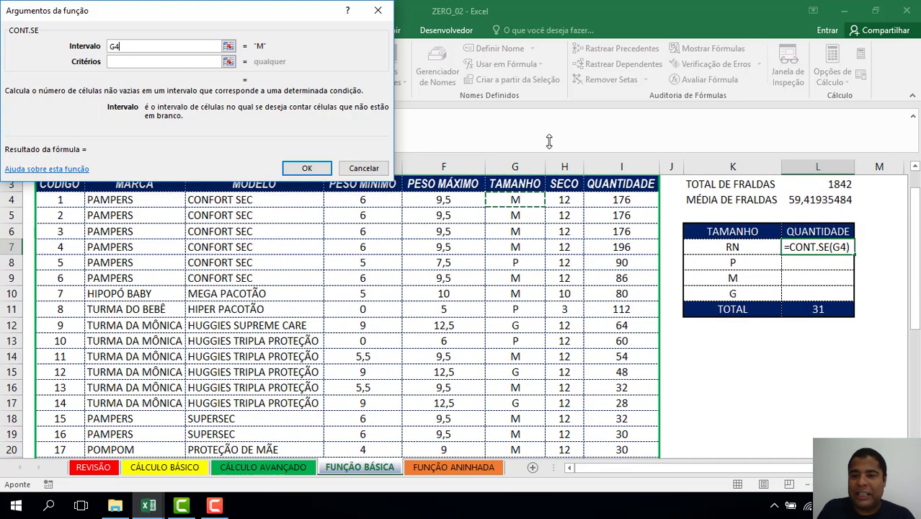
pyautogui.hotkey('ctrl', 'shift', 'Down')
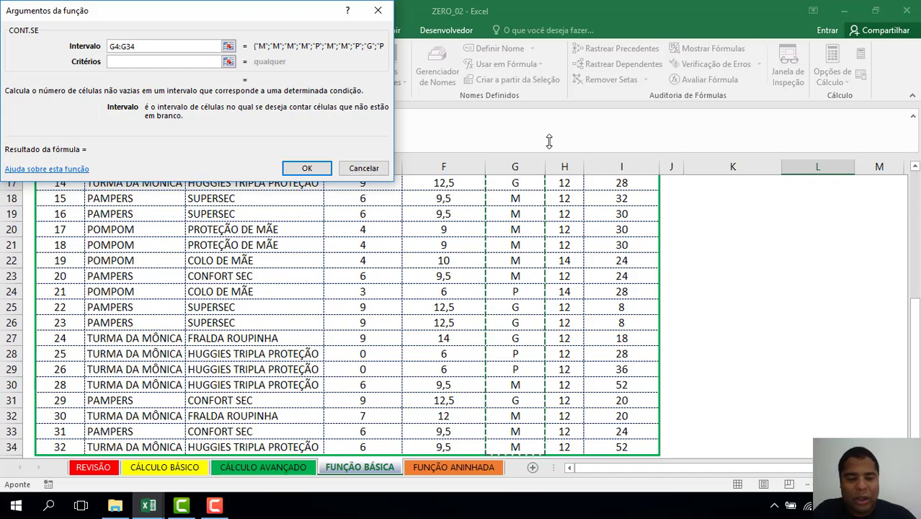
pyautogui.press('F4')
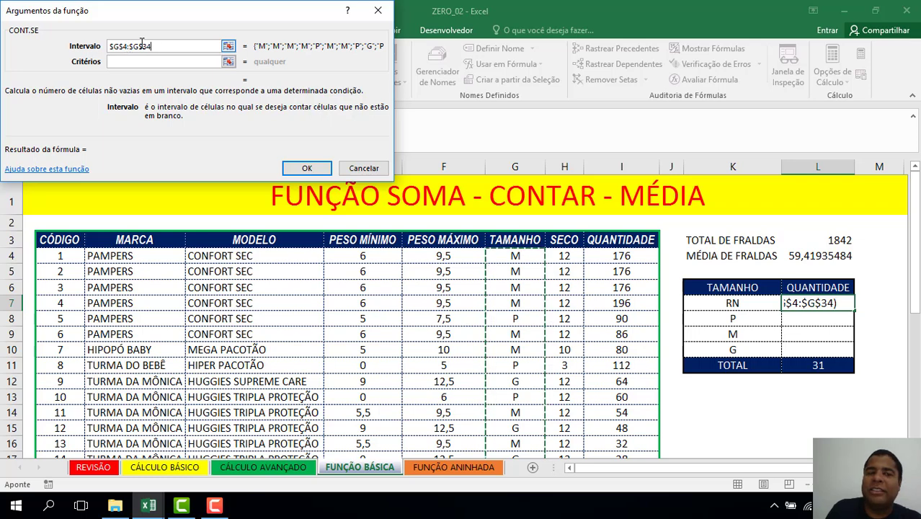
pyautogui.click(137, 64)
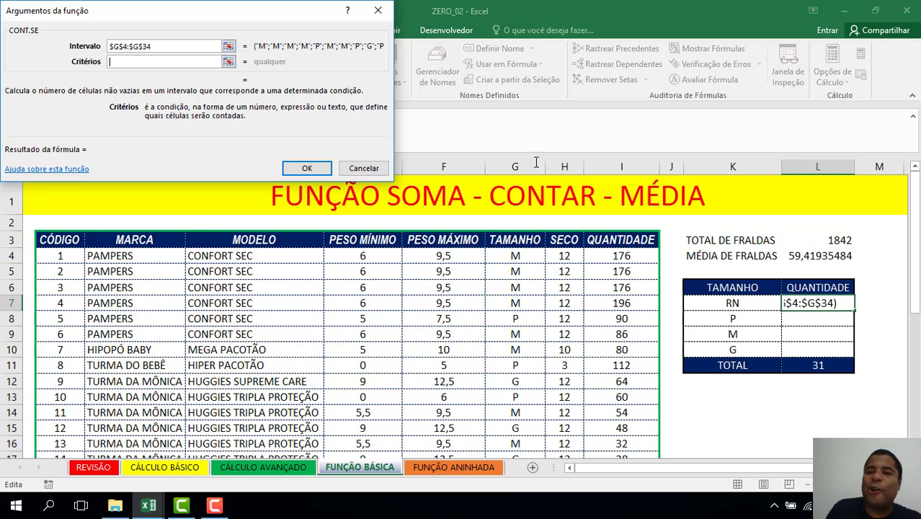
pyautogui.click(741, 302)
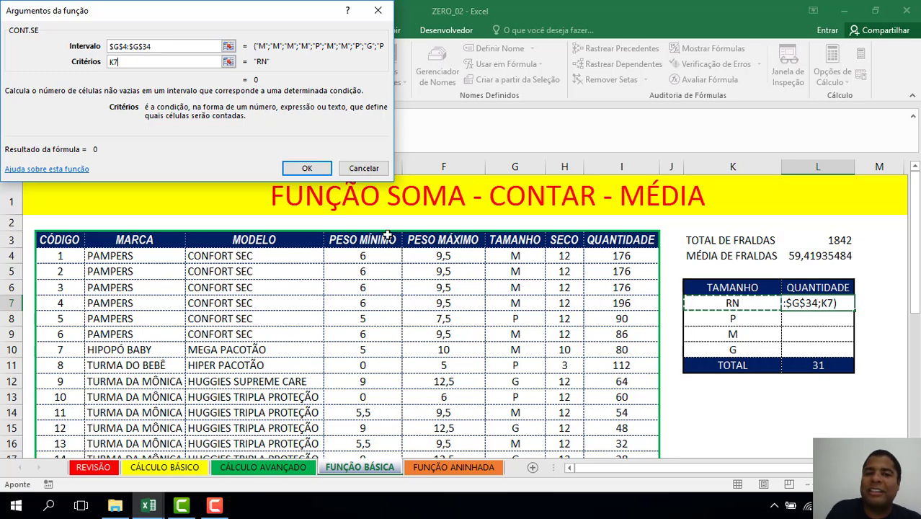
pyautogui.click(308, 170)
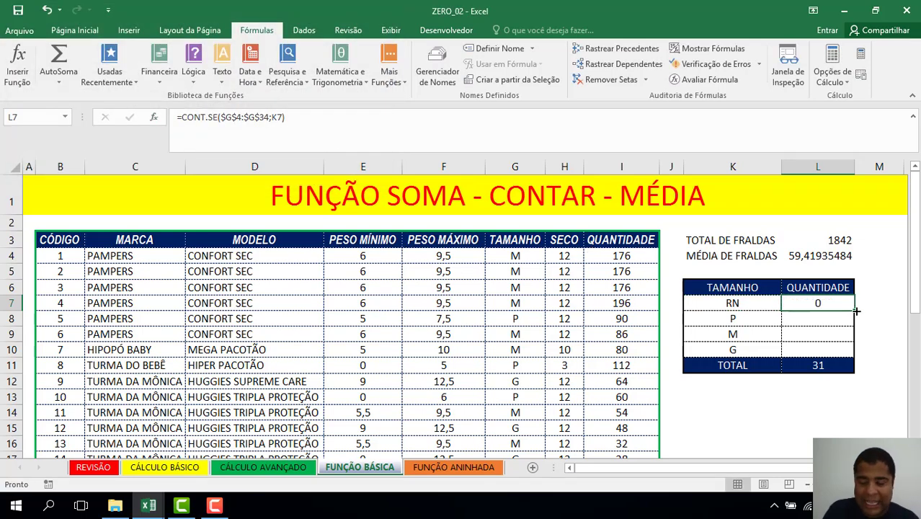
# Copy the RN count formula down to L10, giving 6, 18 and 7 for P, M, G.
pyautogui.moveTo(856, 311); pyautogui.dragTo(856, 356)
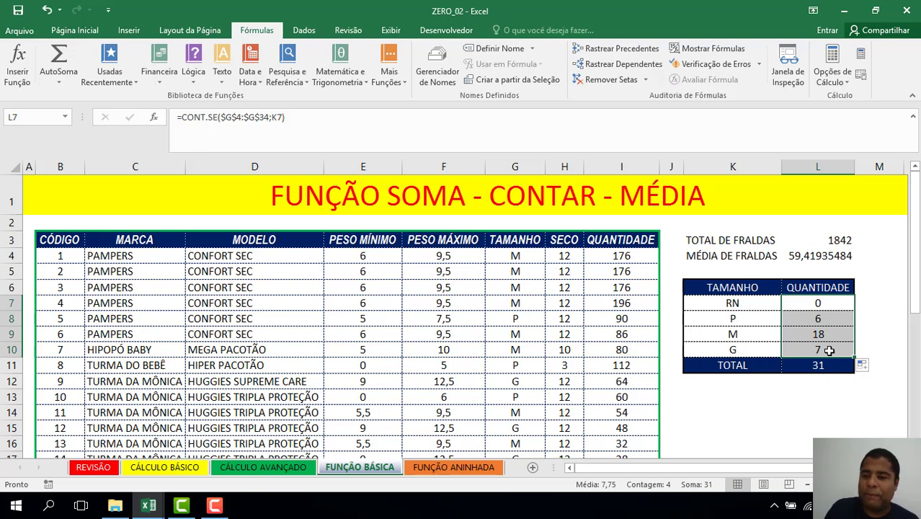
pyautogui.click(832, 302)
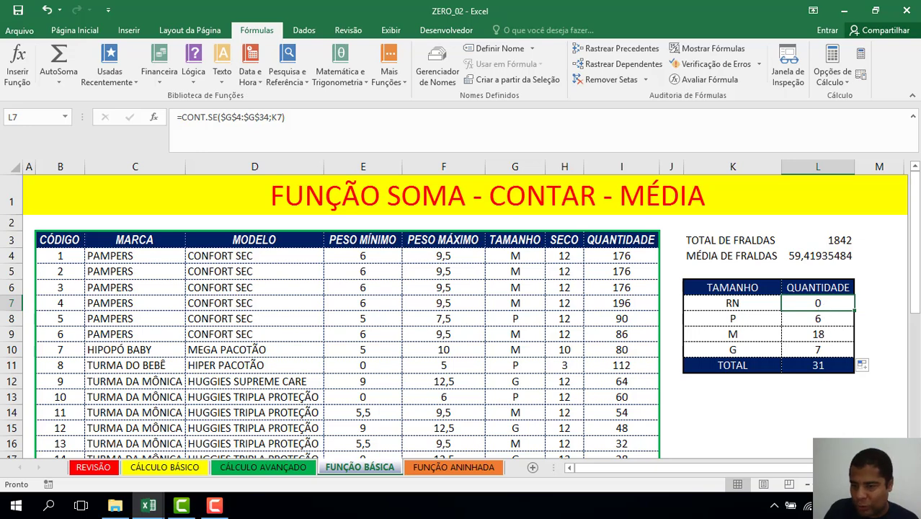
pyautogui.click(822, 436)
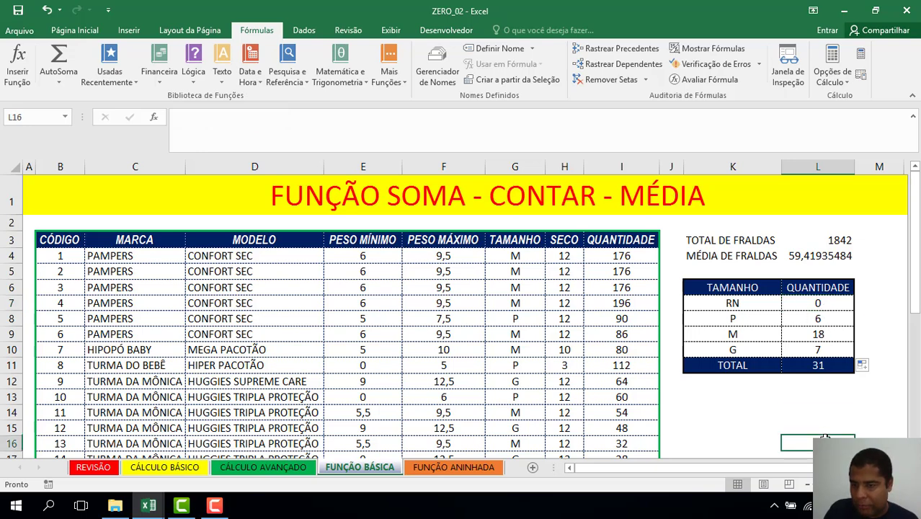
pyautogui.click(820, 304)
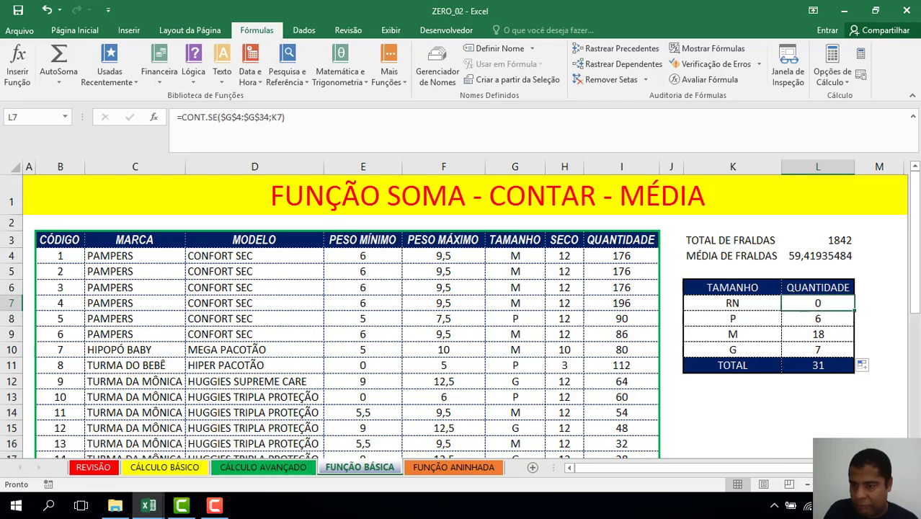
pyautogui.scroll(-4, 454, 310)
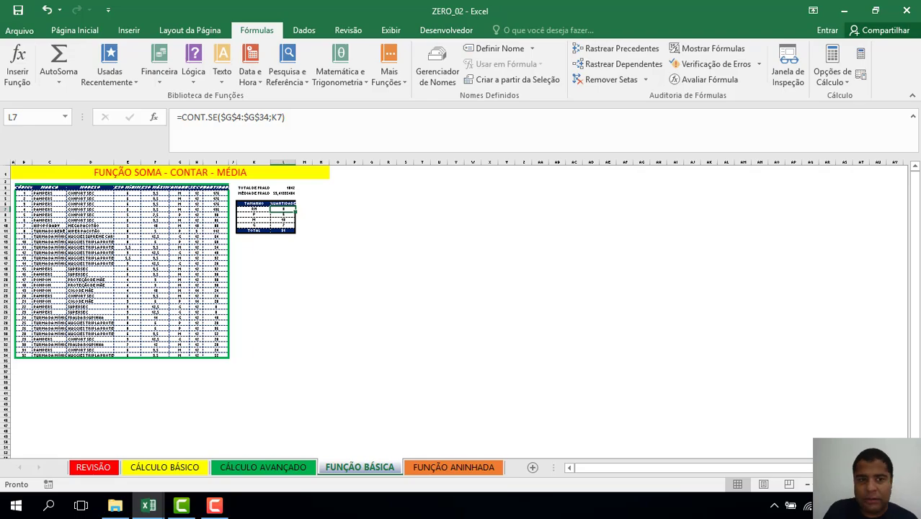
pyautogui.scroll(4, 912, 192)
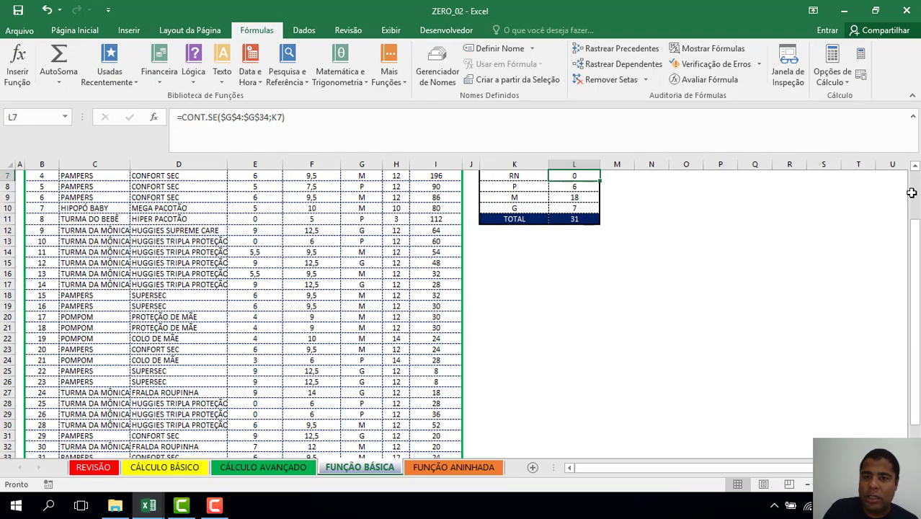
pyautogui.press('F2')
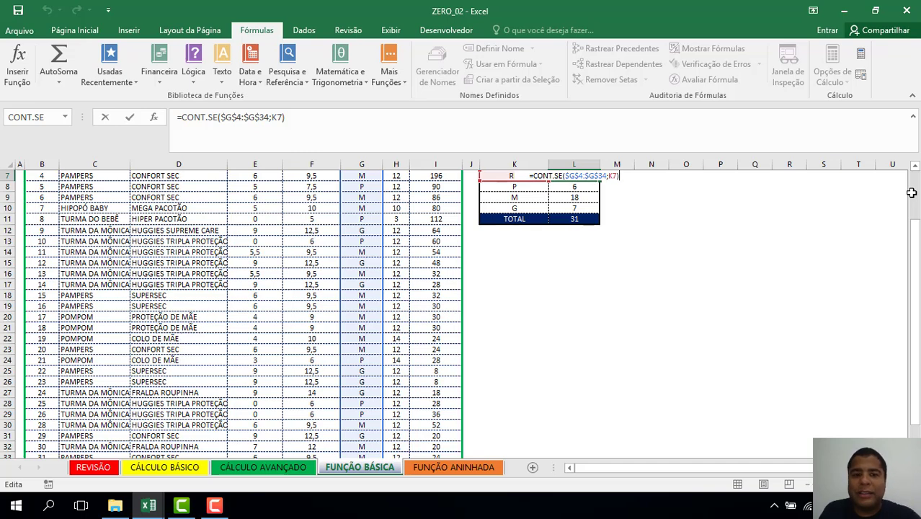
pyautogui.press('Escape')
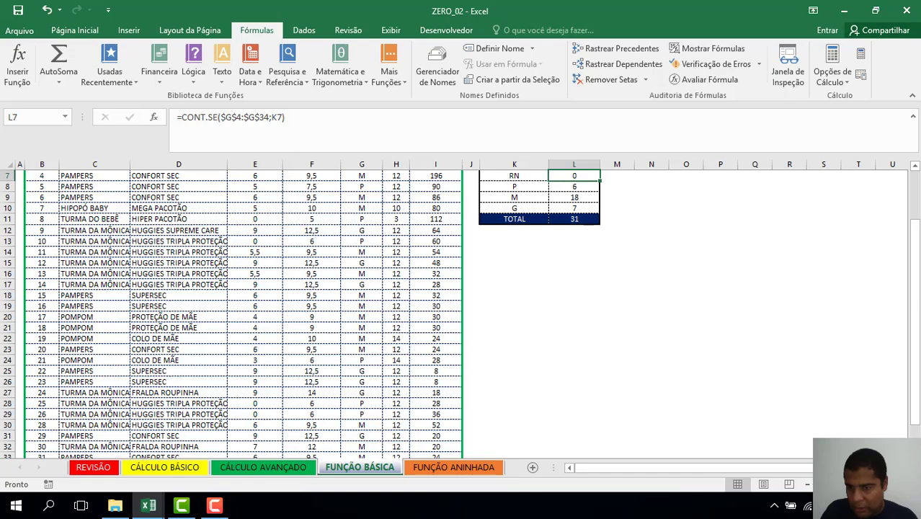
pyautogui.click(808, 488)
pyautogui.click(808, 487)
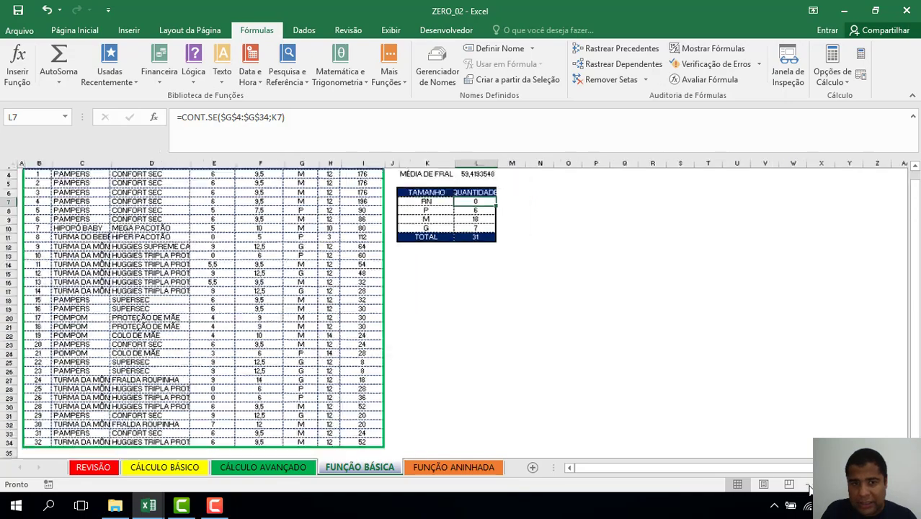
pyautogui.click(808, 487)
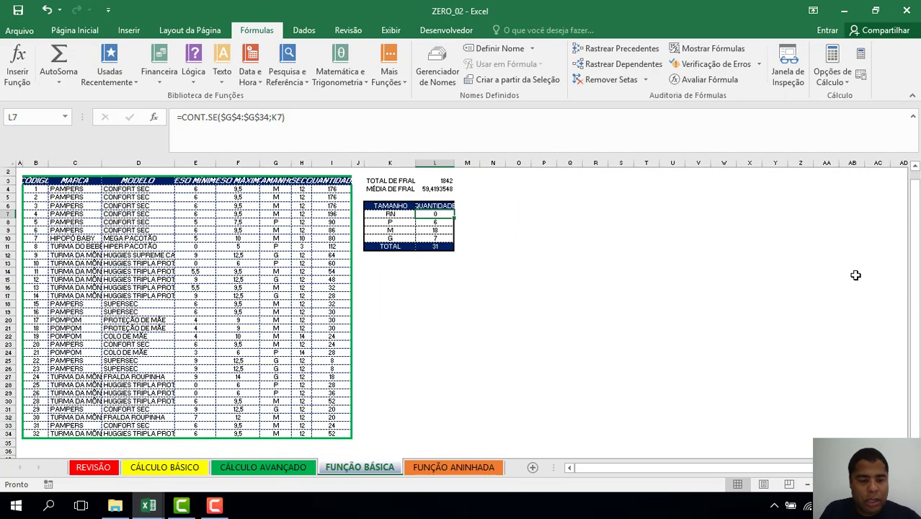
pyautogui.press('F2')
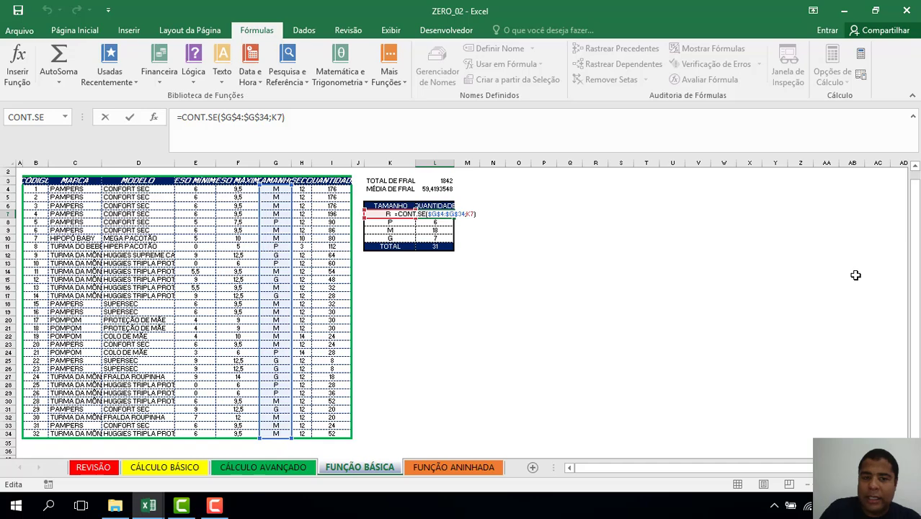
pyautogui.press('Return')
pyautogui.press('F2')
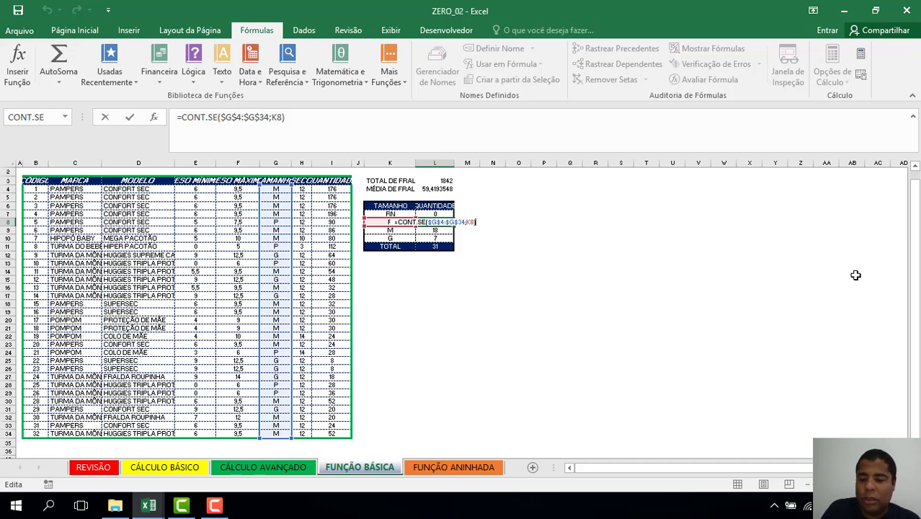
pyautogui.press('Return')
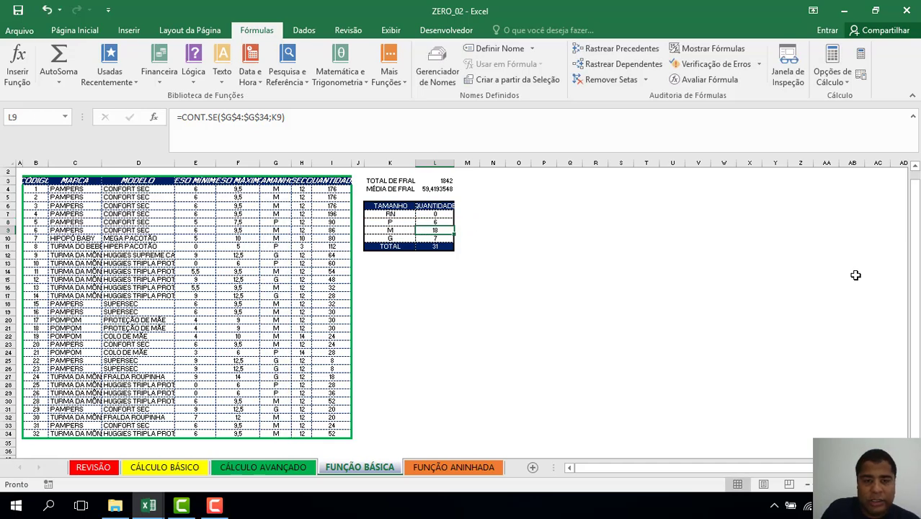
pyautogui.press('F2')
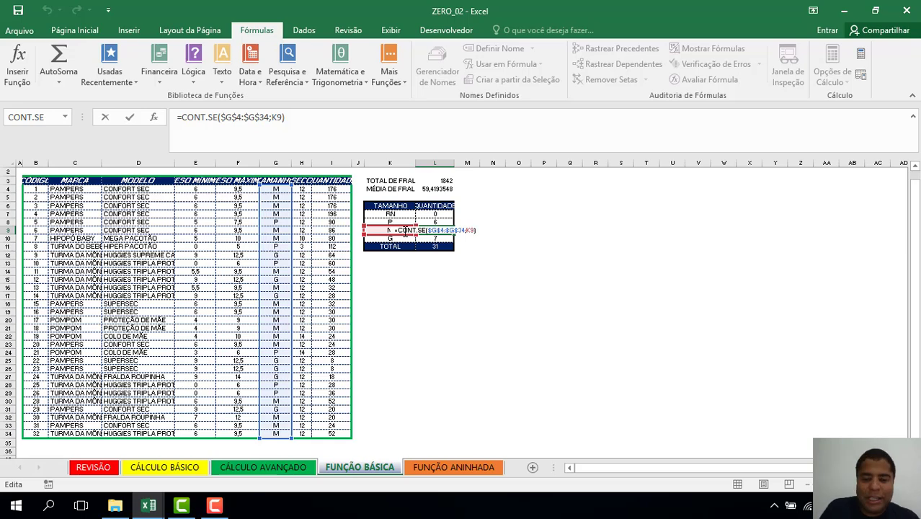
pyautogui.press('Return')
pyautogui.press('Up')
pyautogui.press('Right')
pyautogui.press('Right')
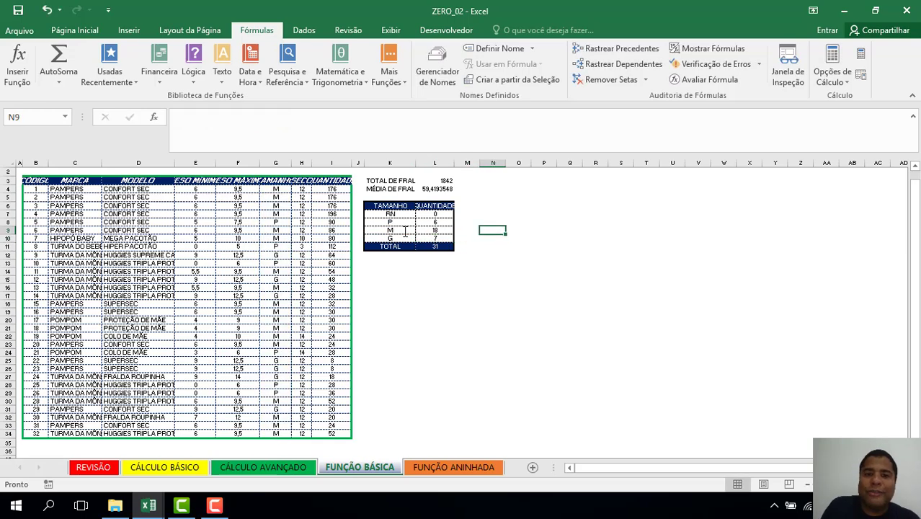
pyautogui.press('Up')
pyautogui.press('Right')
pyautogui.press('Right')
# Enter the contact's e-mail address in cell P7.
pyautogui.press('Up')
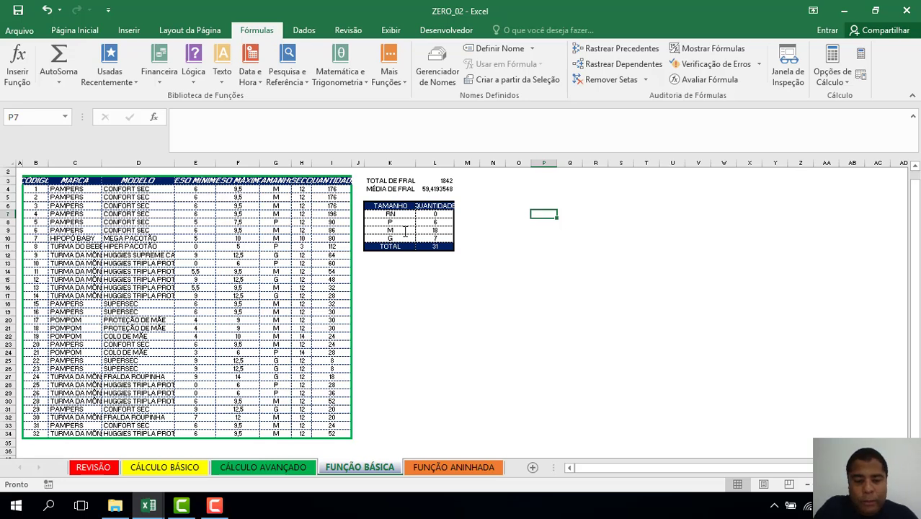
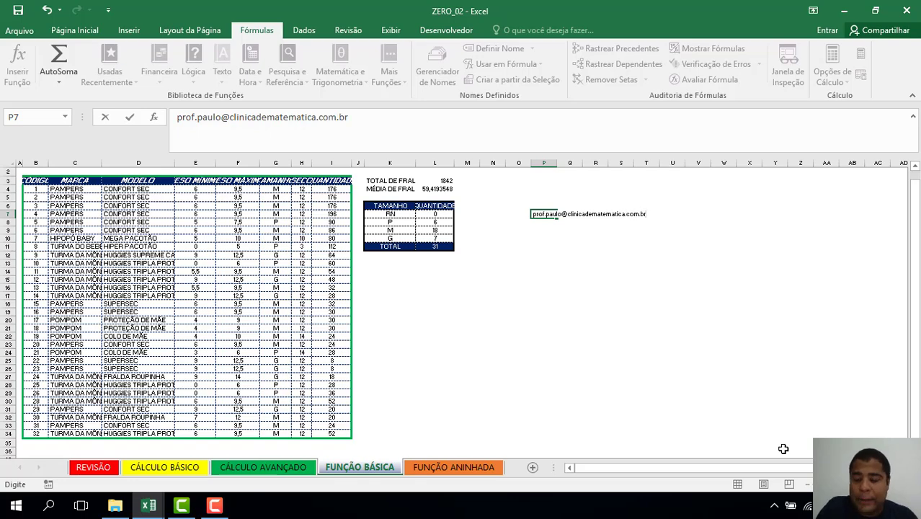
pyautogui.press('Return')
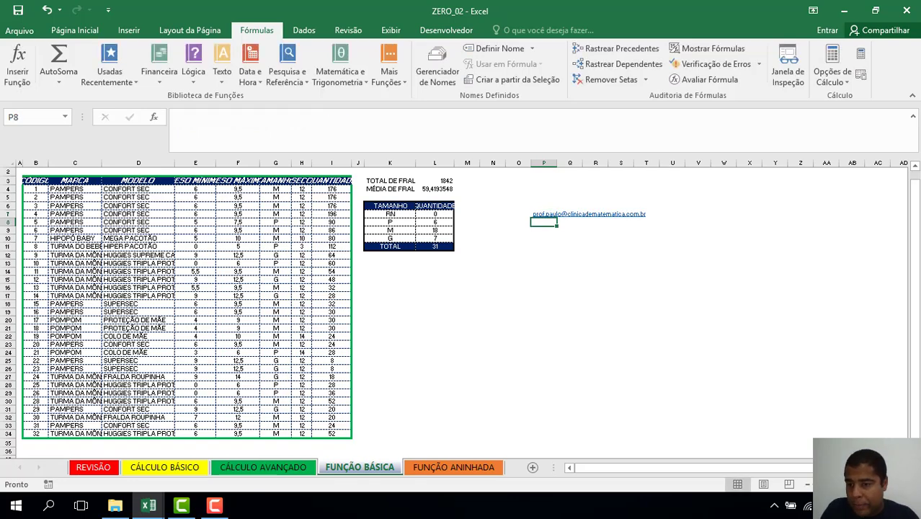
pyautogui.scroll(3, 897, 426)
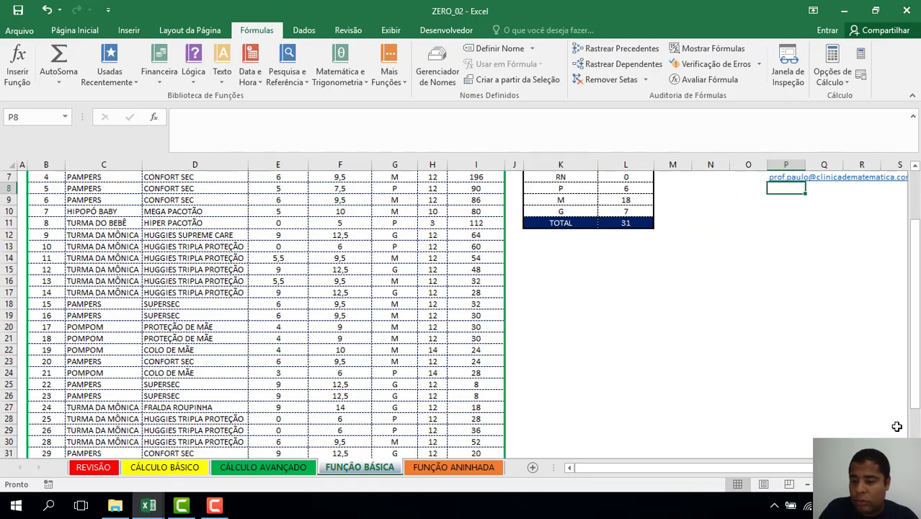
pyautogui.moveTo(897, 427); pyautogui.dragTo(865, 465)
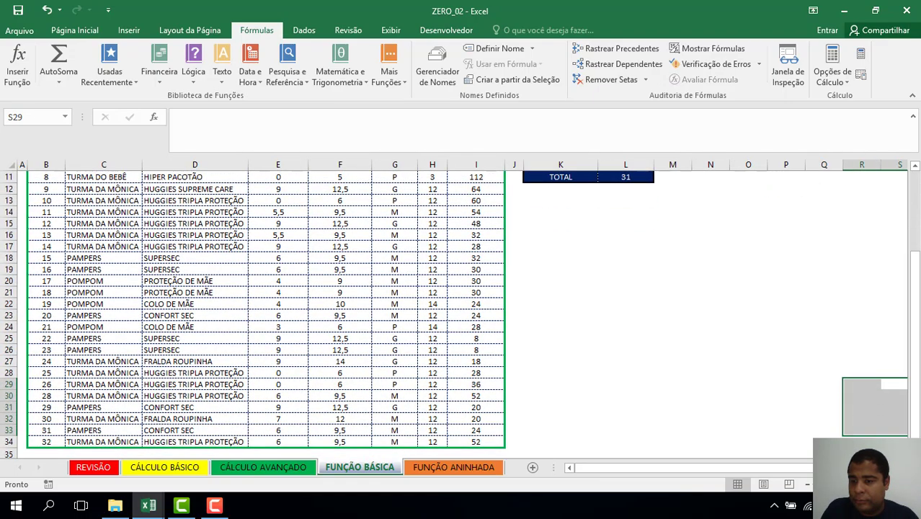
pyautogui.scroll(3, 837, 362)
pyautogui.click(837, 362)
pyautogui.click(838, 349)
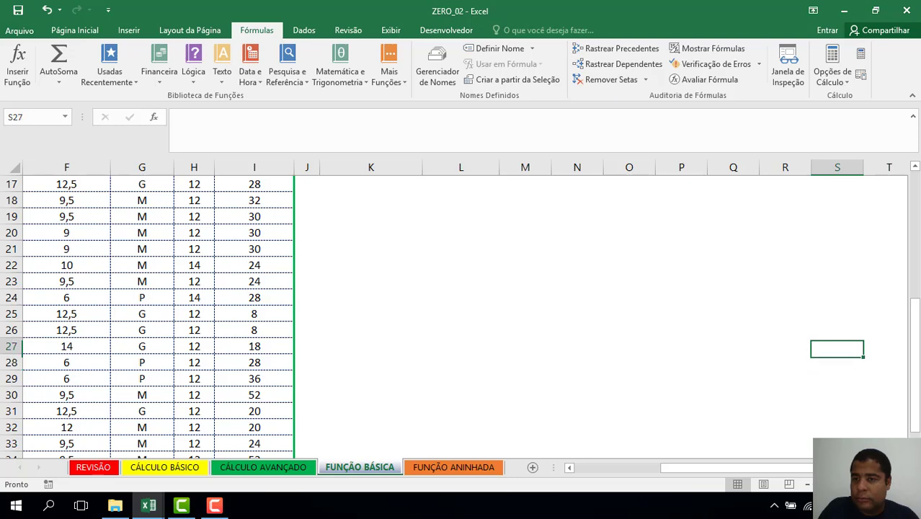
pyautogui.press('Up')
pyautogui.press('Up')
pyautogui.press('Up')
pyautogui.press('Up')
pyautogui.press('Up')
pyautogui.press('Up')
pyautogui.press('Up')
pyautogui.press('Up')
pyautogui.press('Up')
pyautogui.press('Up')
pyautogui.press('Up')
pyautogui.press('Up')
pyautogui.press('Up')
pyautogui.press('Up')
pyautogui.press('Up')
pyautogui.press('Up')
pyautogui.press('Up')
pyautogui.press('Up')
pyautogui.press('Up')
pyautogui.press('Up')
pyautogui.press('Down')
pyautogui.press('Down')
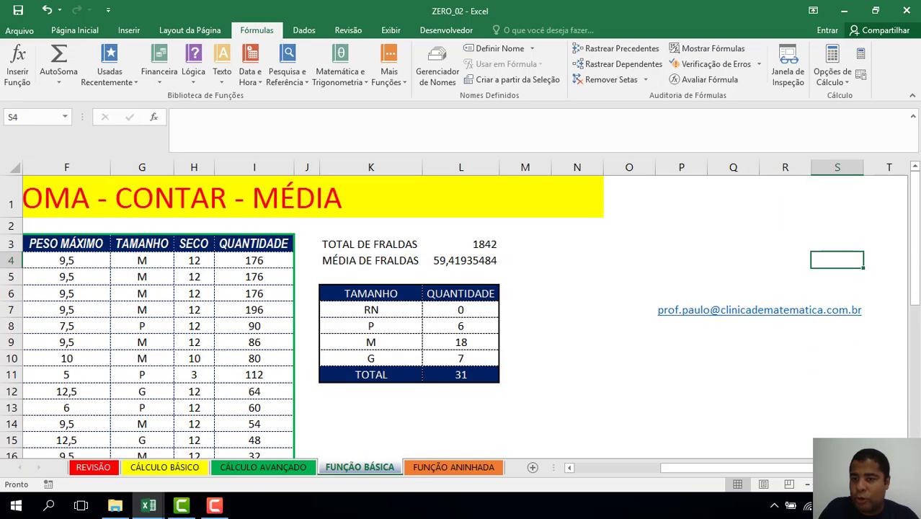
pyautogui.press('Down')
pyautogui.press('Left')
pyautogui.press('Down')
pyautogui.press('Left')
pyautogui.press('Down')
pyautogui.press('Left')
pyautogui.press('Down')
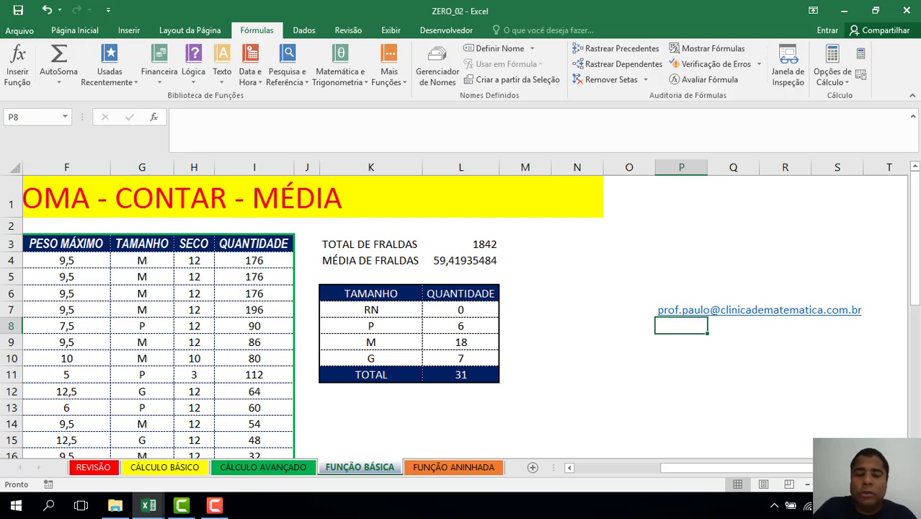
pyautogui.write('w')
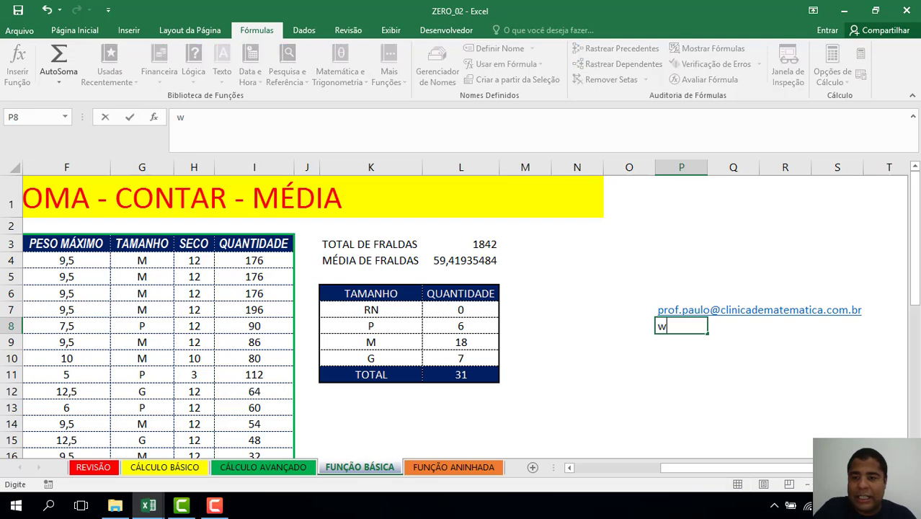
pyautogui.write('ww.cl')
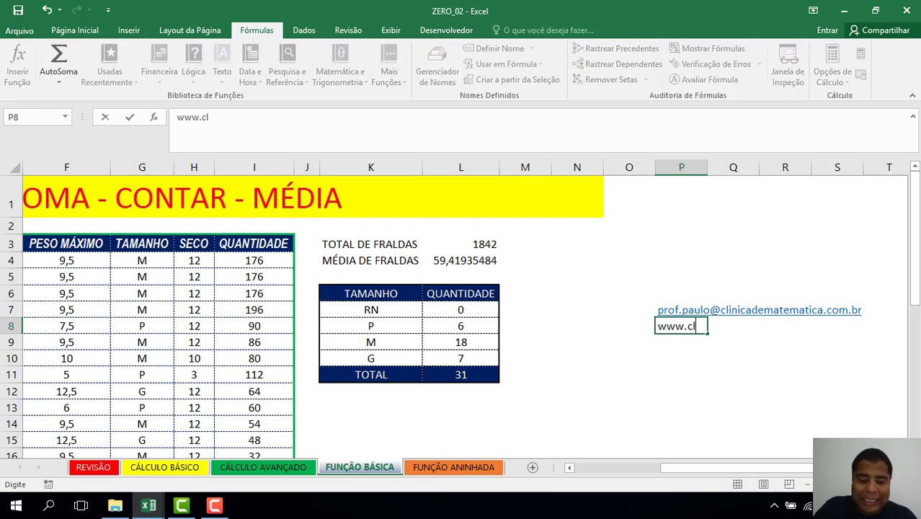
pyautogui.write('inicade')
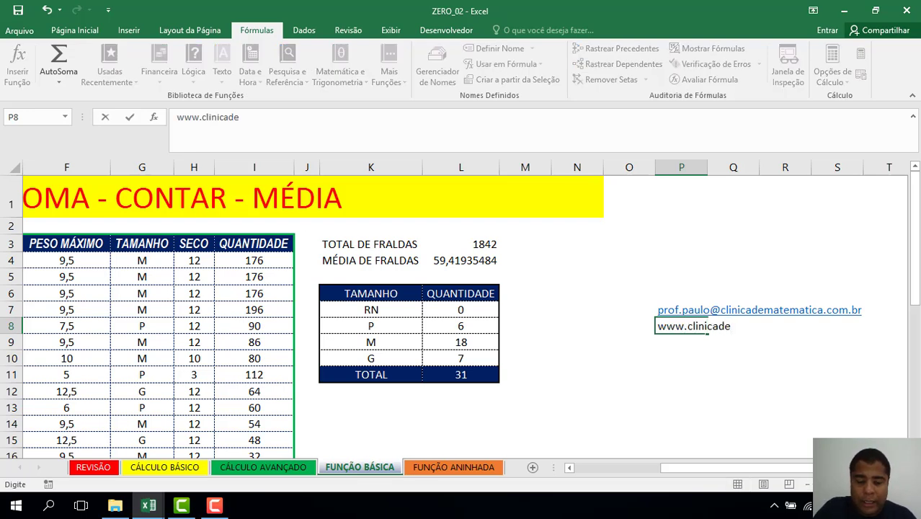
pyautogui.write('matematic')
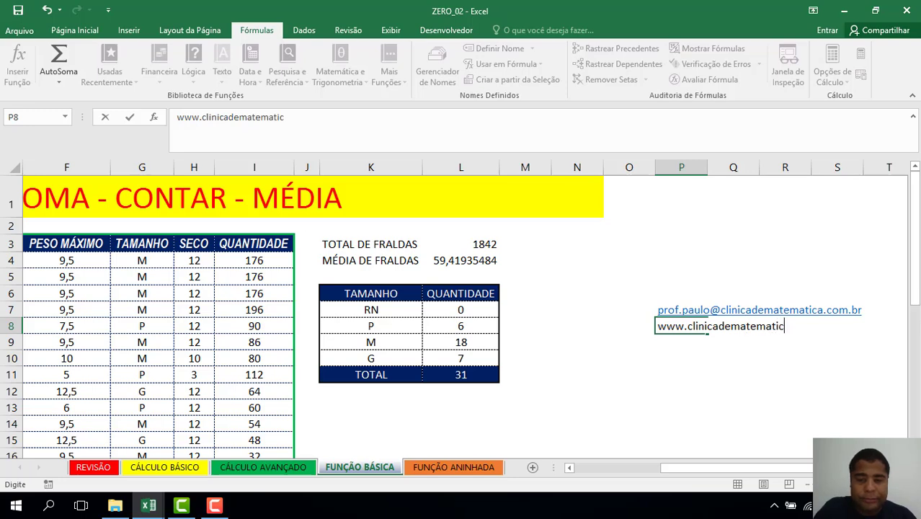
pyautogui.write('a.com')
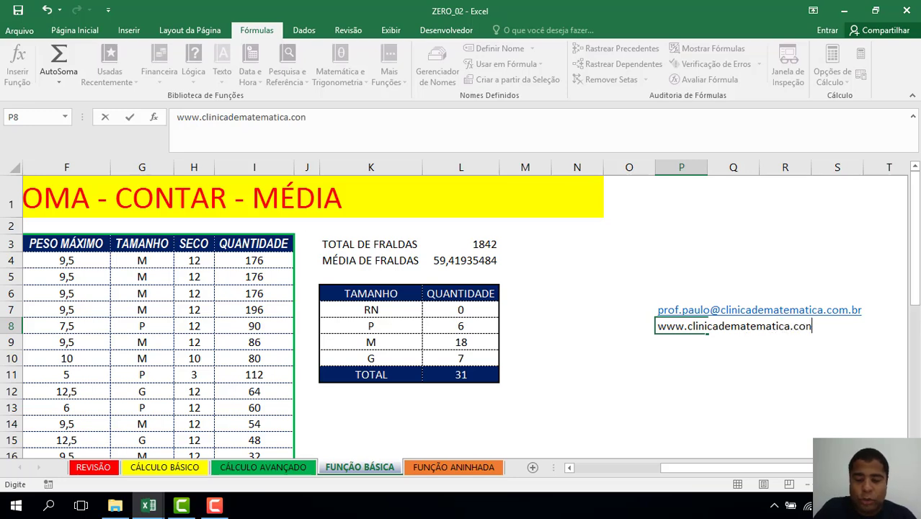
pyautogui.write('r')
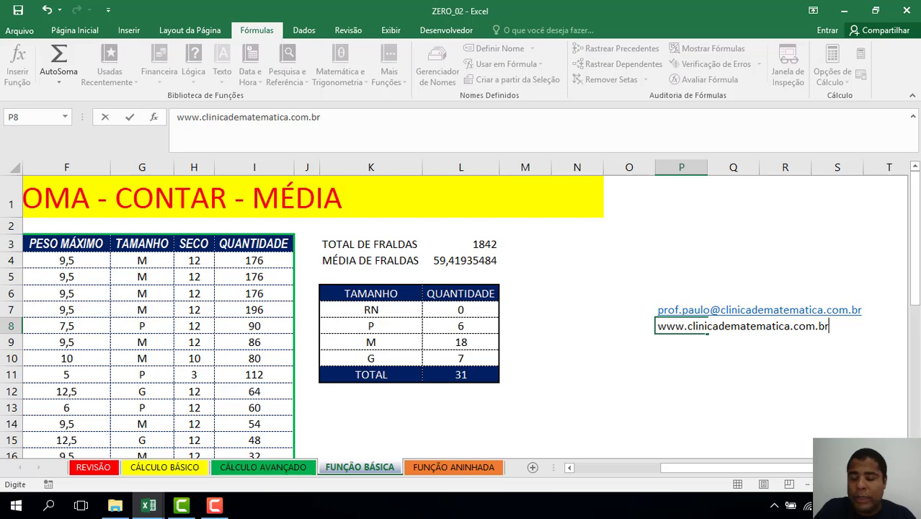
pyautogui.press('Return')
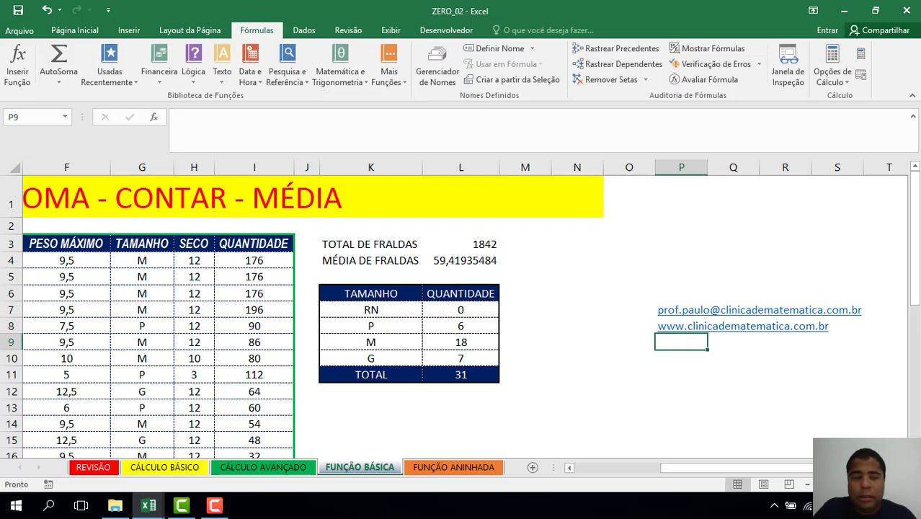